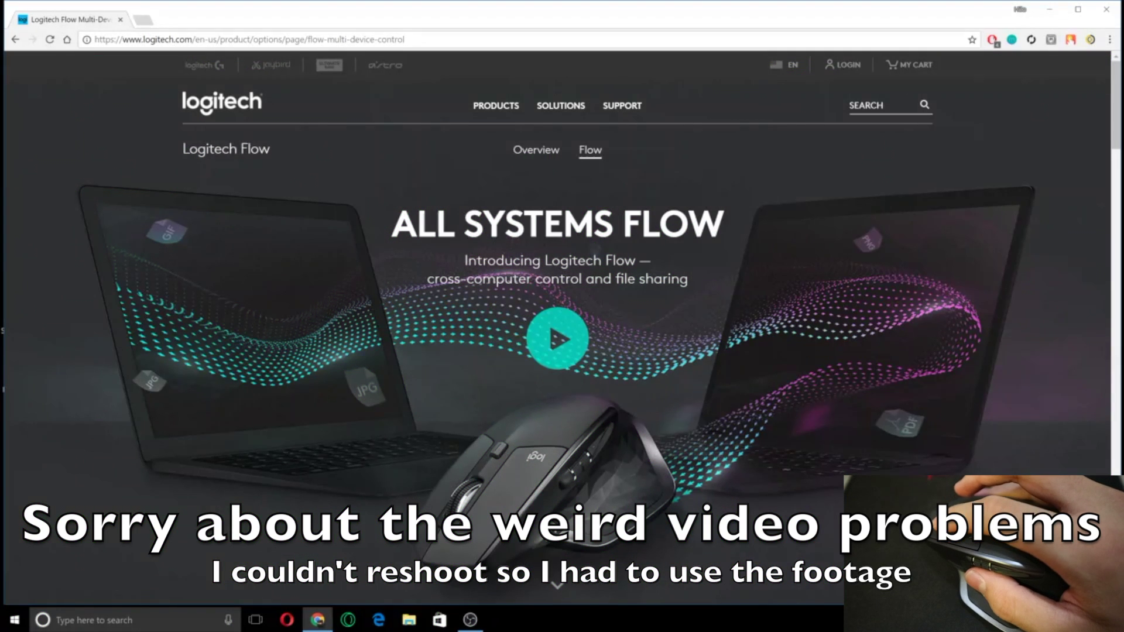
- Highlight the Flow page's URL path in Chrome's address bar, then deselect it
left_click_drag(199, 40, 406, 39)
key("Right")
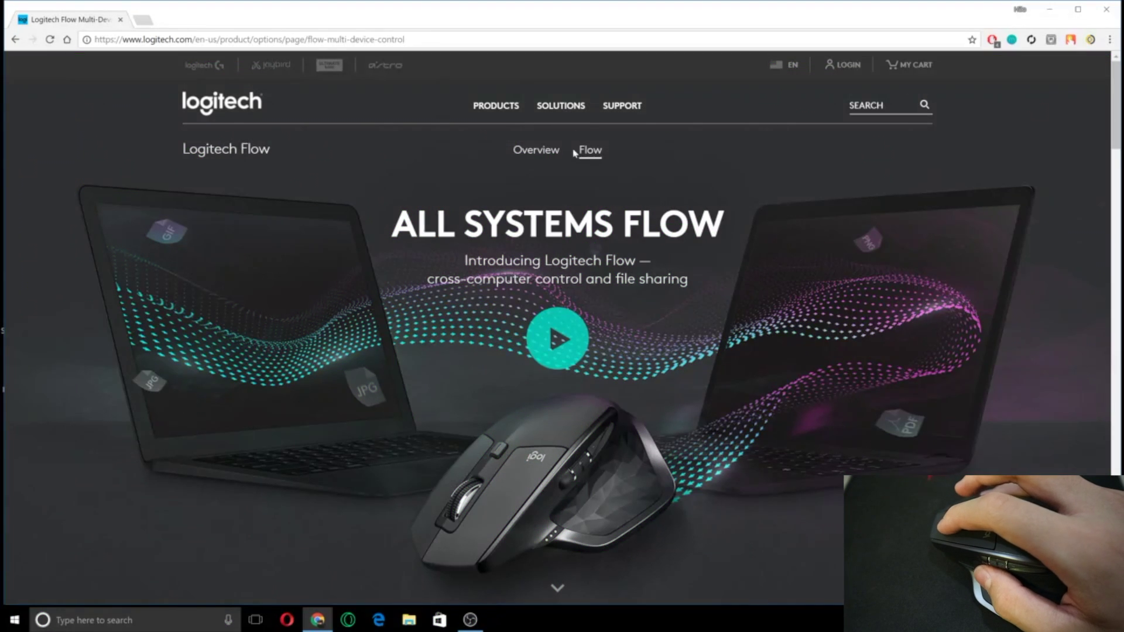
- Open the Logitech Options overview page, scroll through it, and return to the top
left_click(539, 157)
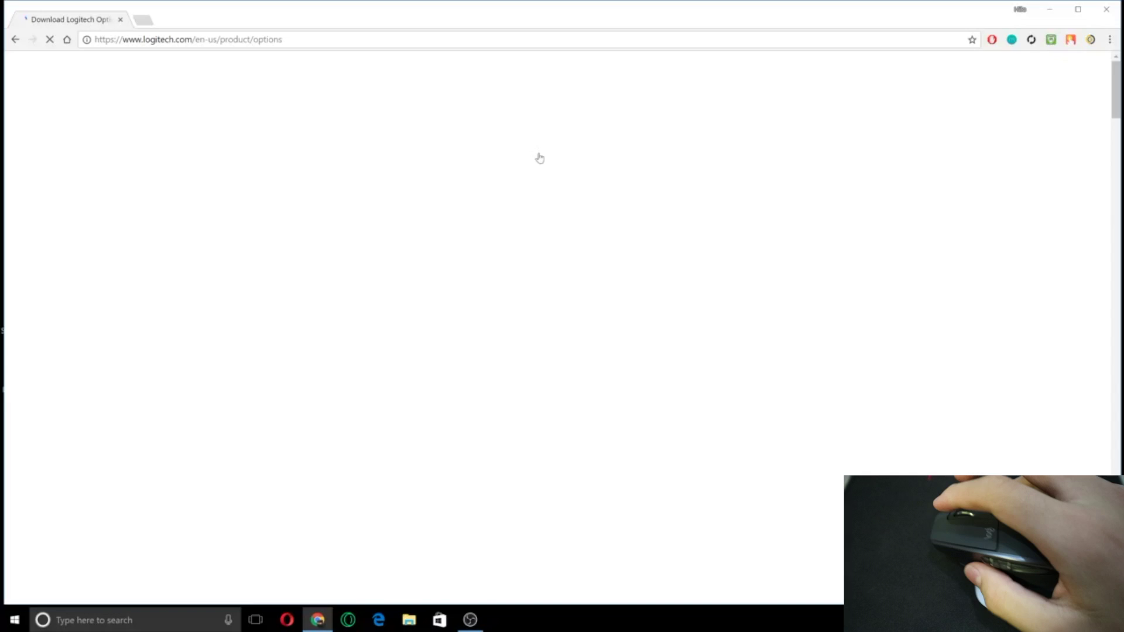
scroll(456, 415, "down", 2)
scroll(455, 415, "down", 4)
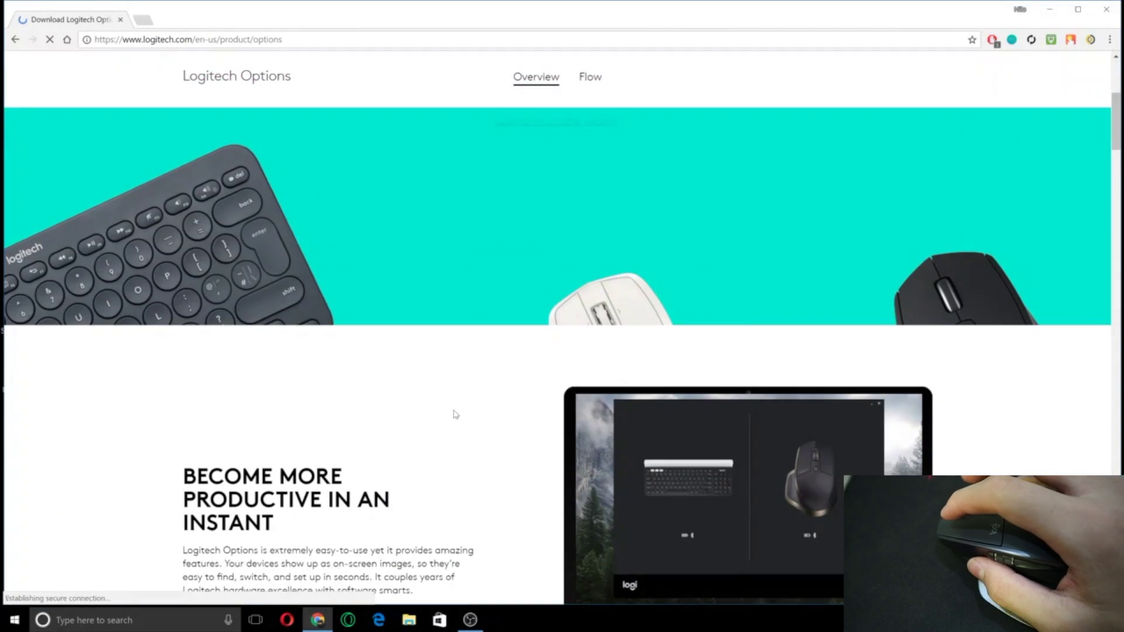
scroll(456, 413, "up", 5)
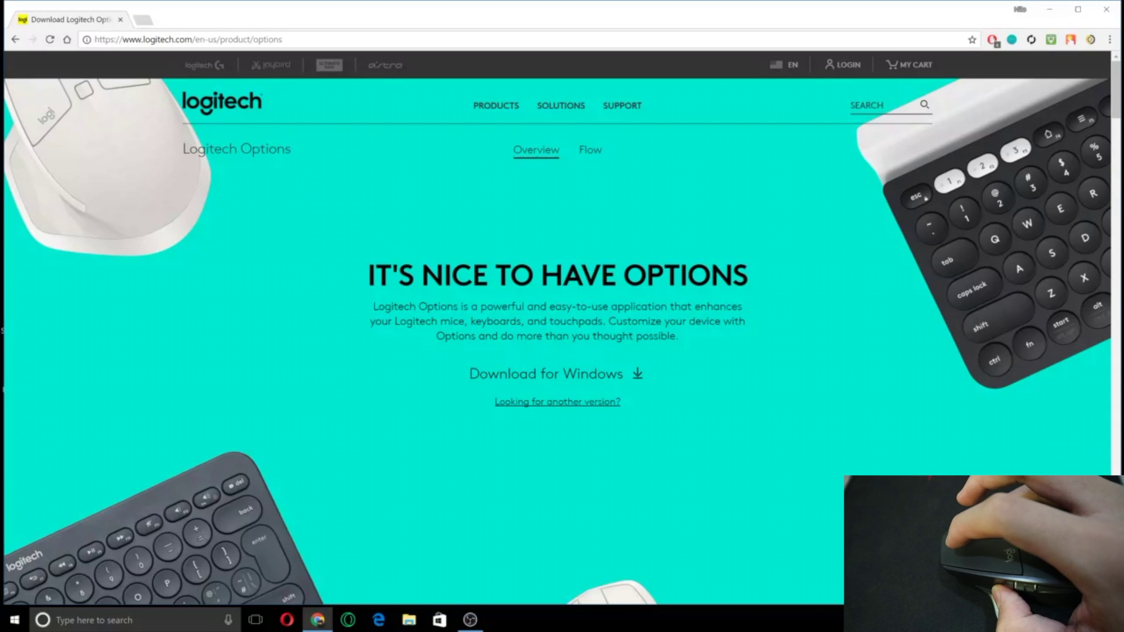
- Search Windows for 'logit' and launch the Logitech Options best match
left_click(97, 618)
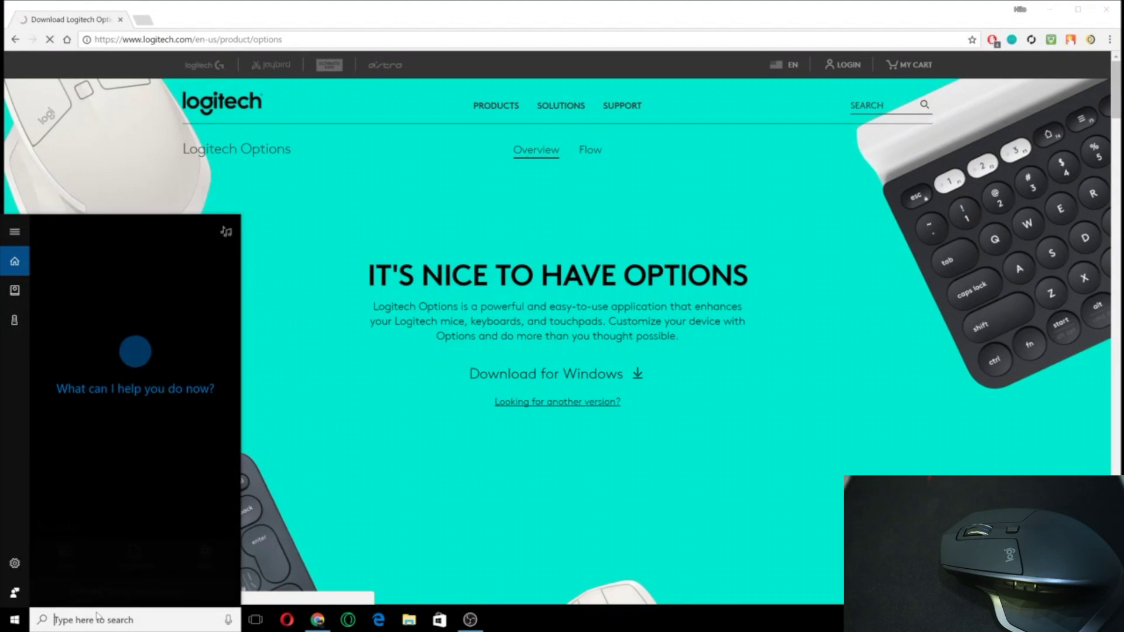
type("logit")
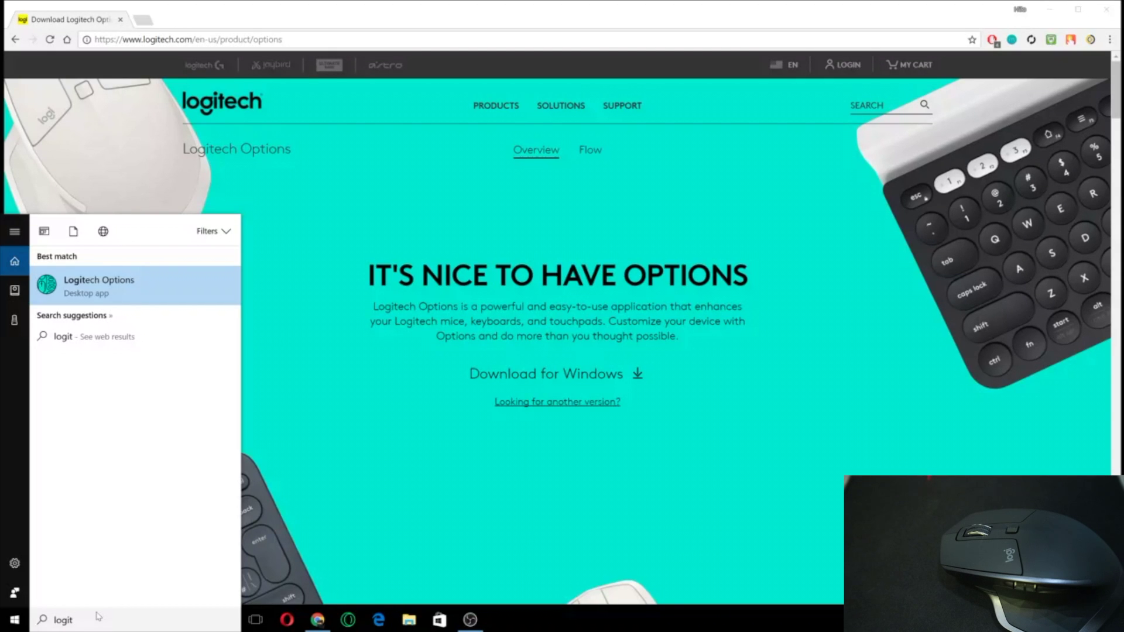
key("Return")
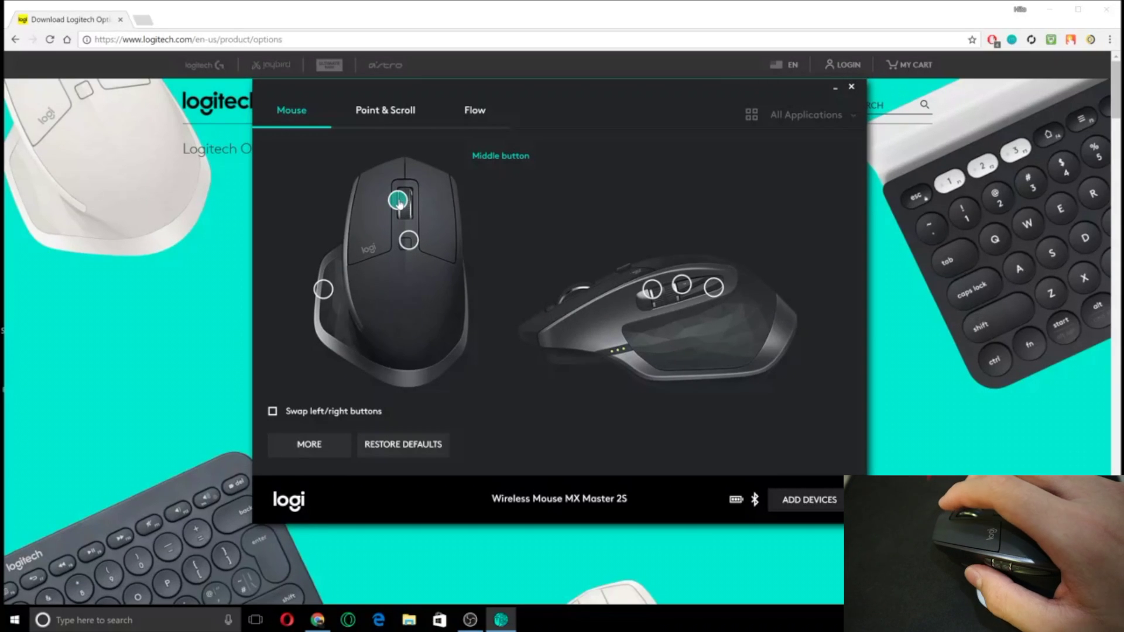
- Preview the middle button's action choices, then demo Task View and switching virtual desktops
left_click(399, 203)
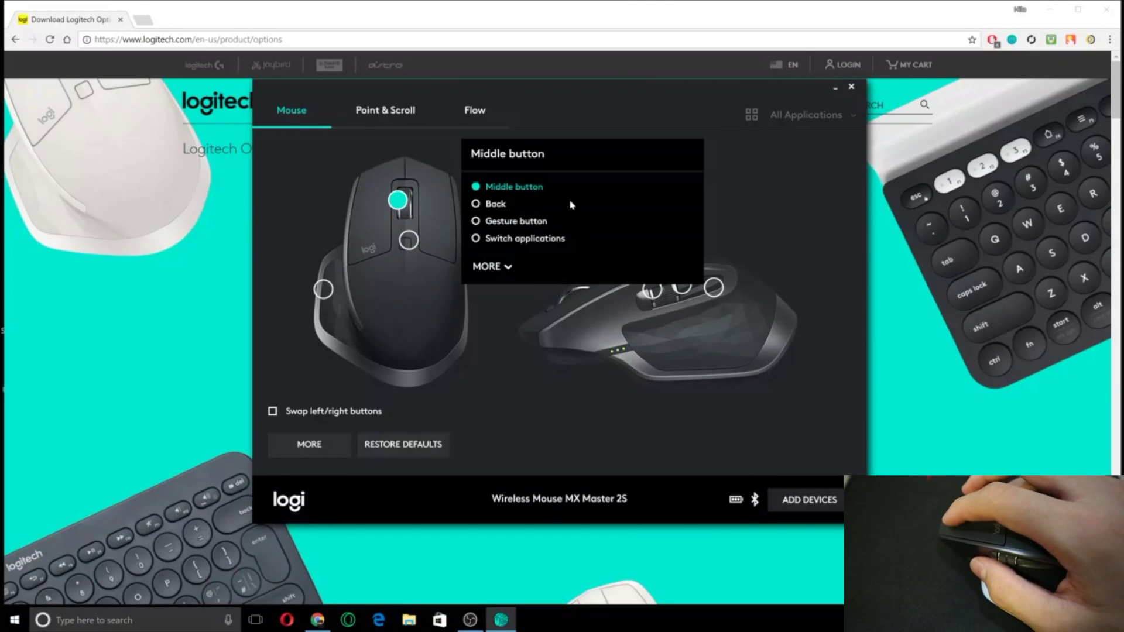
left_click(446, 297)
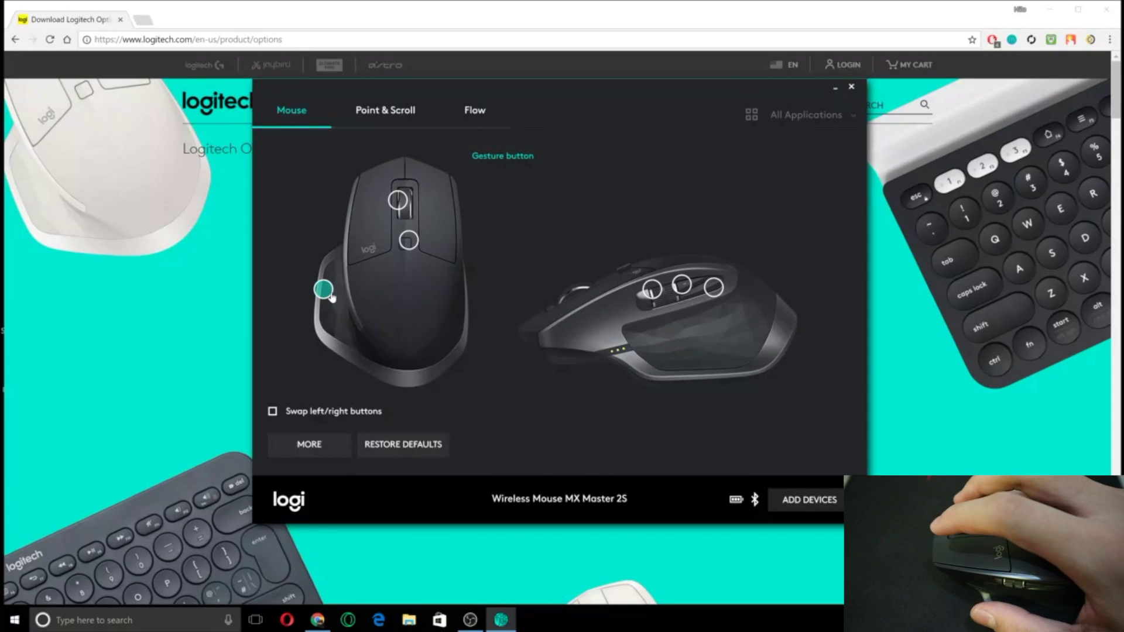
key("super+Tab")
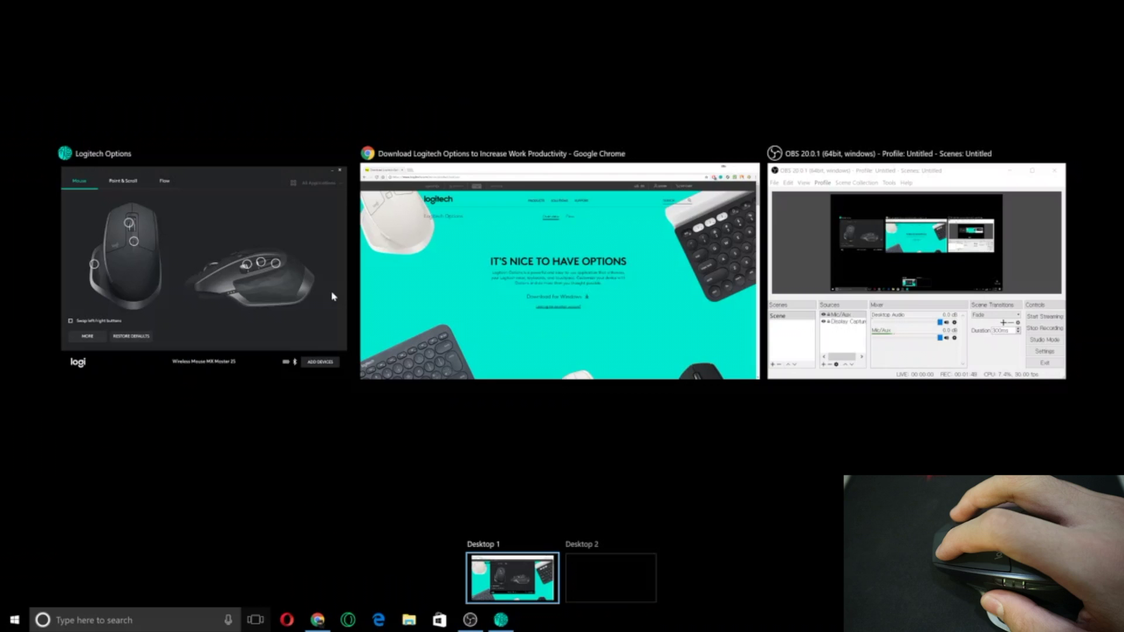
left_click(334, 296)
key("ctrl+super+Right")
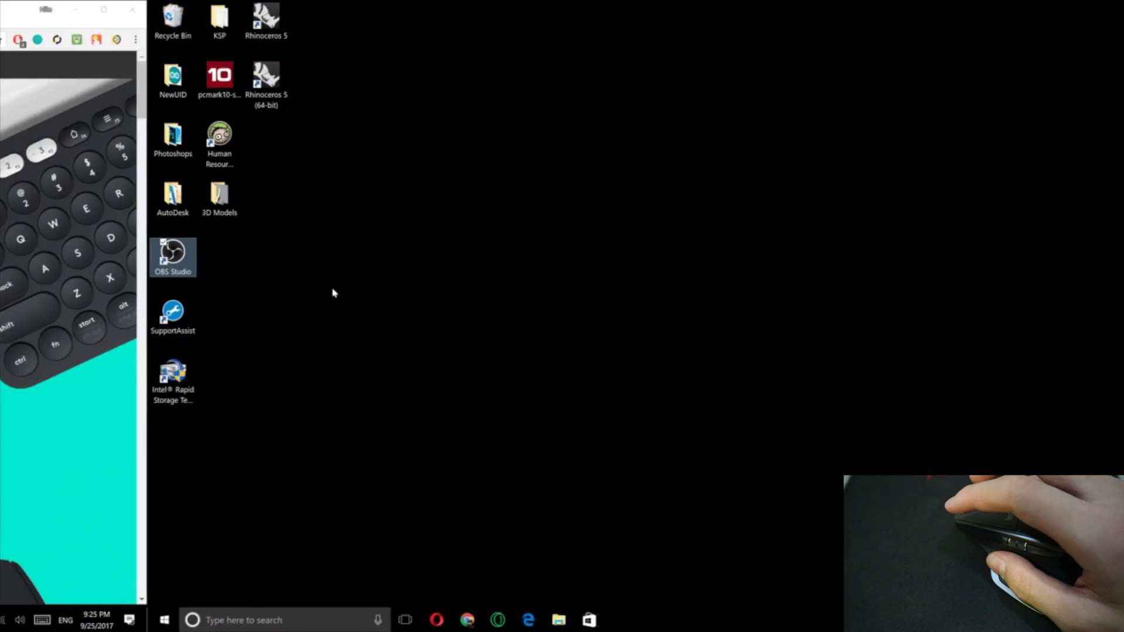
key("ctrl+super+Left")
- Toggle the Start menu and use Show Desktop to minimize and restore Logitech Options
key("super")
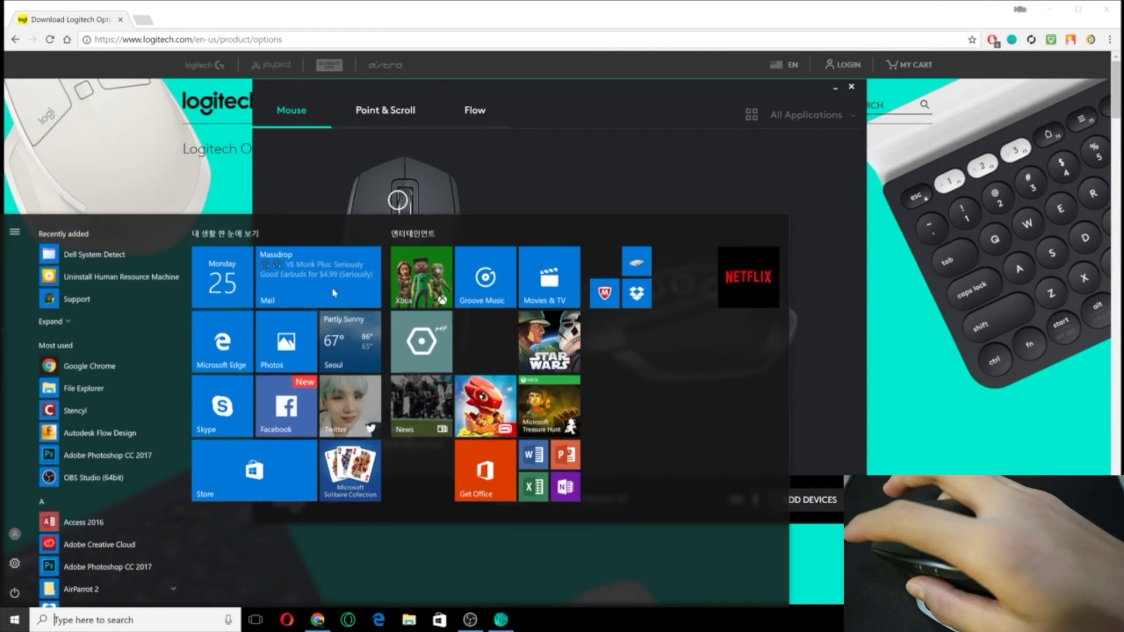
key("super")
key("super+d")
key("super")
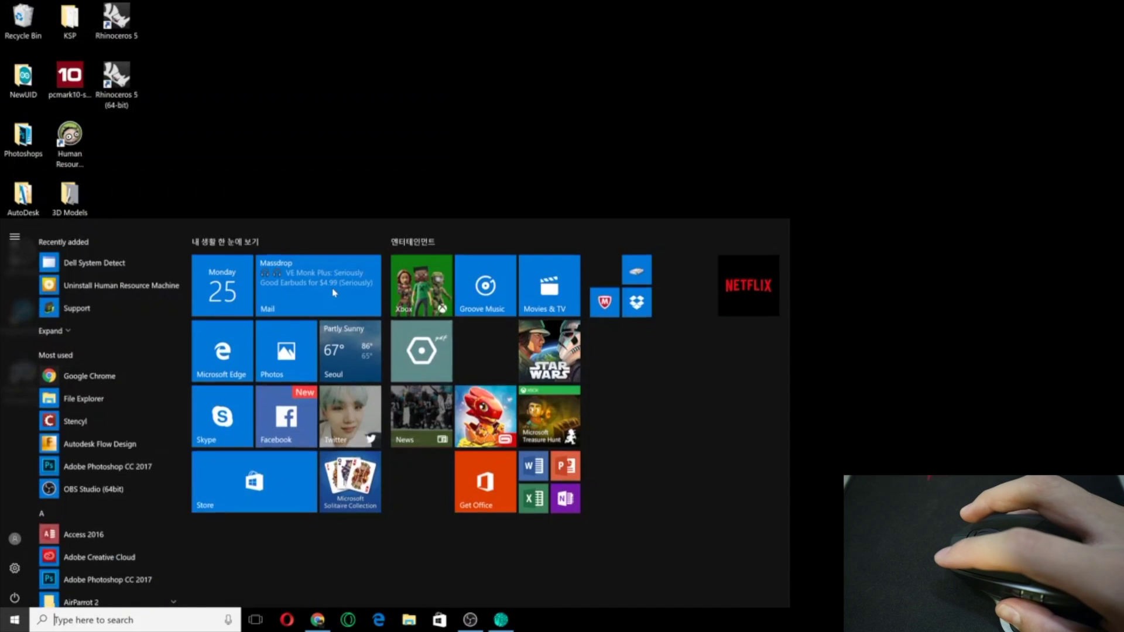
key("super")
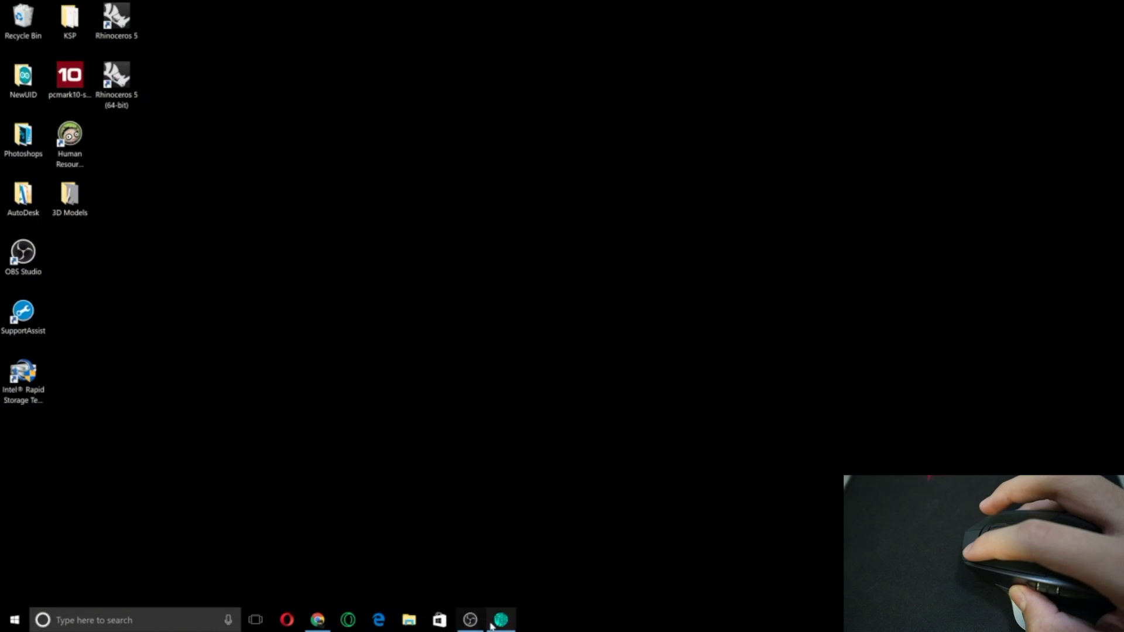
key("super+d")
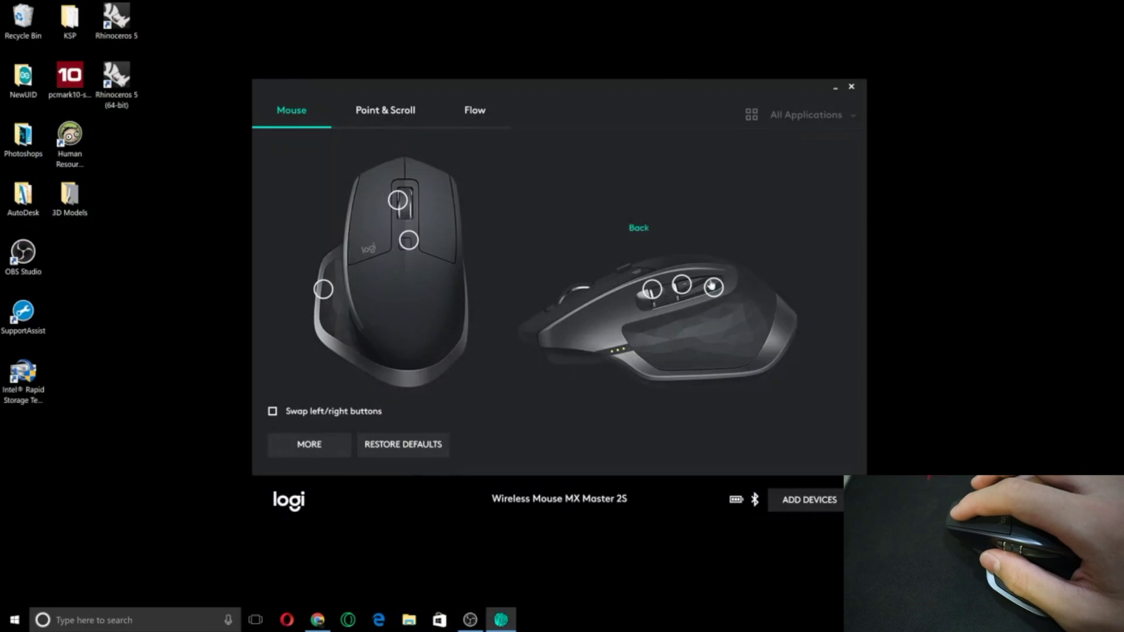
left_click(653, 290)
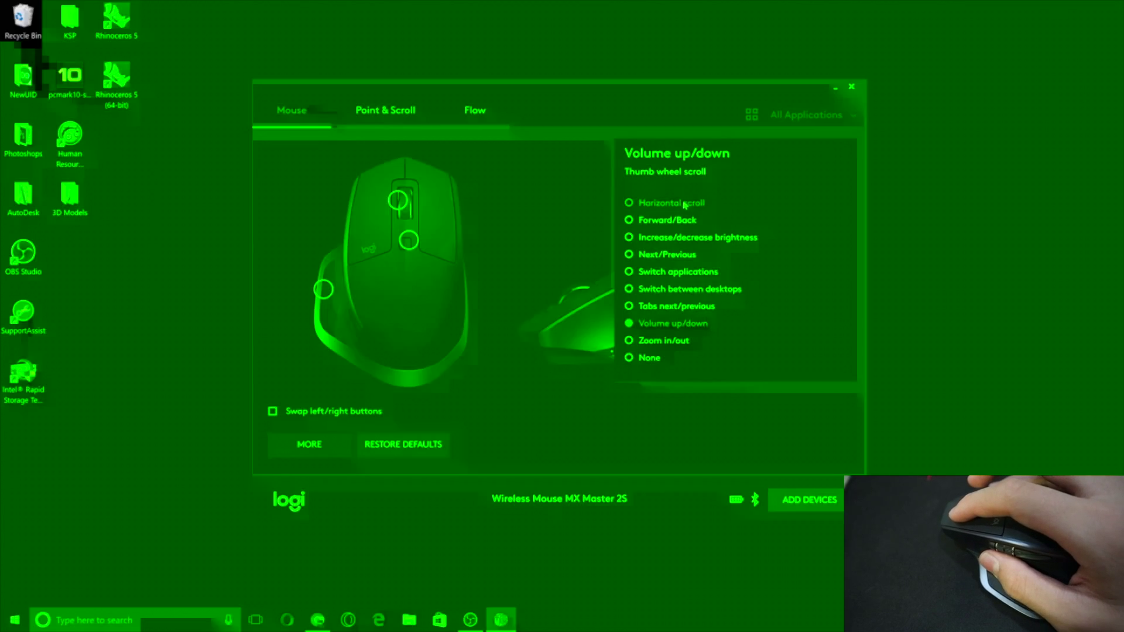
left_click(539, 321)
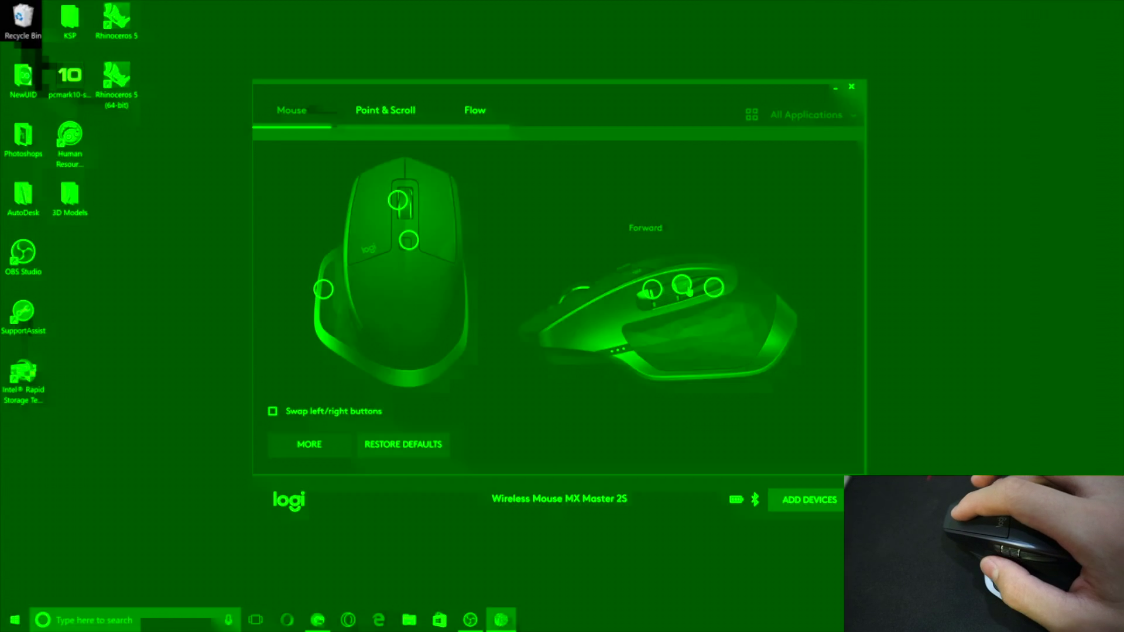
left_click(682, 285)
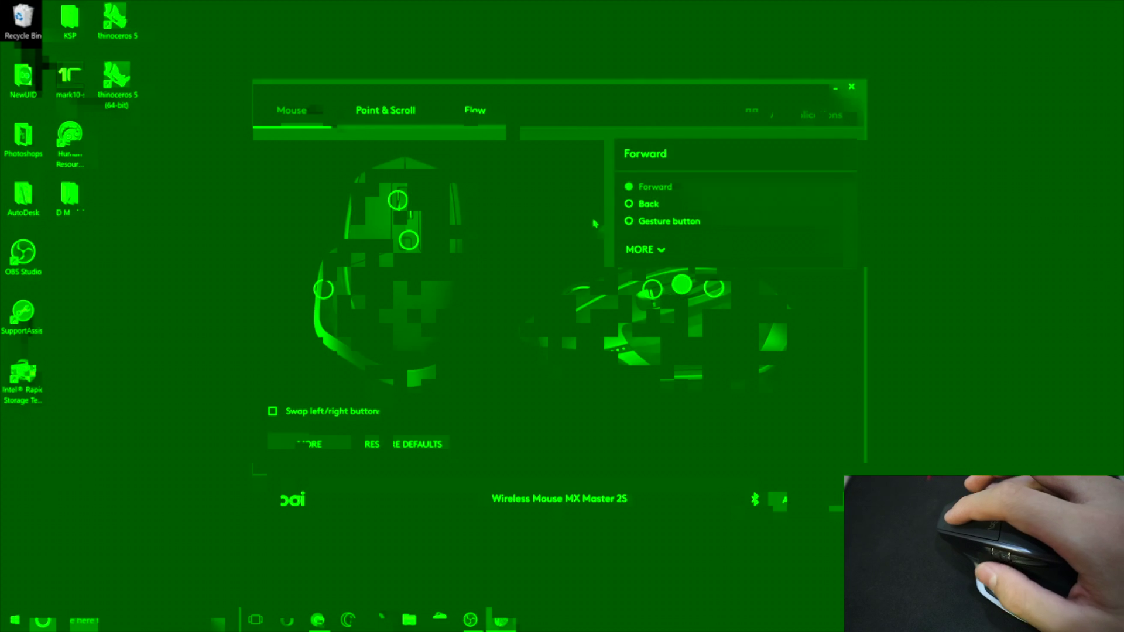
left_click(647, 250)
scroll(673, 289, "down", 15)
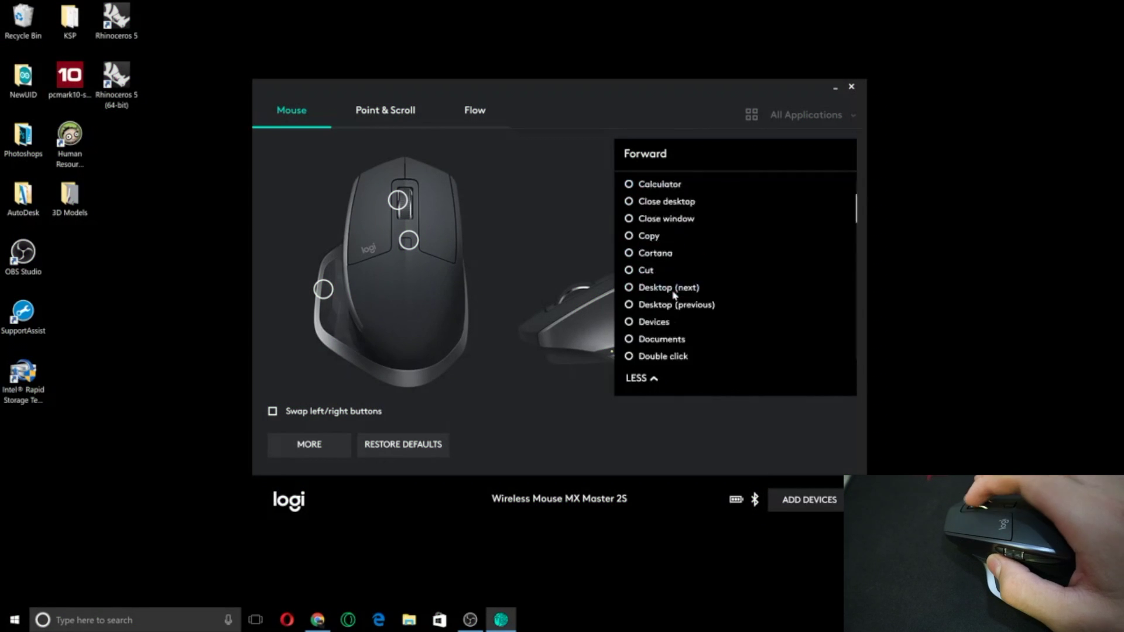
scroll(674, 296, "up", 15)
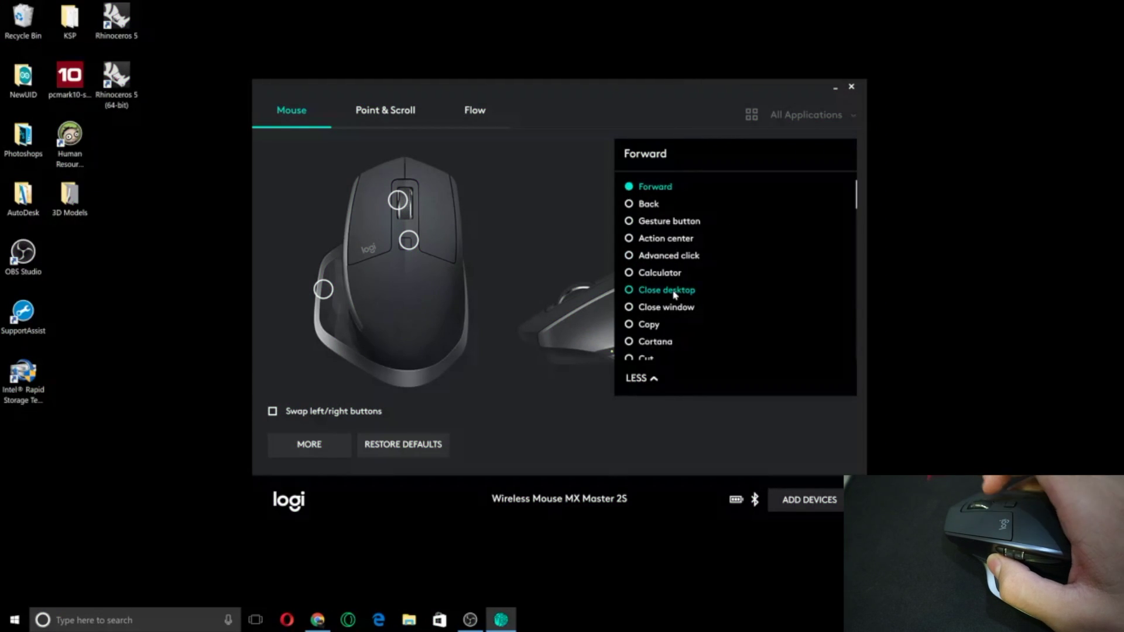
left_click(650, 380)
left_click(662, 374)
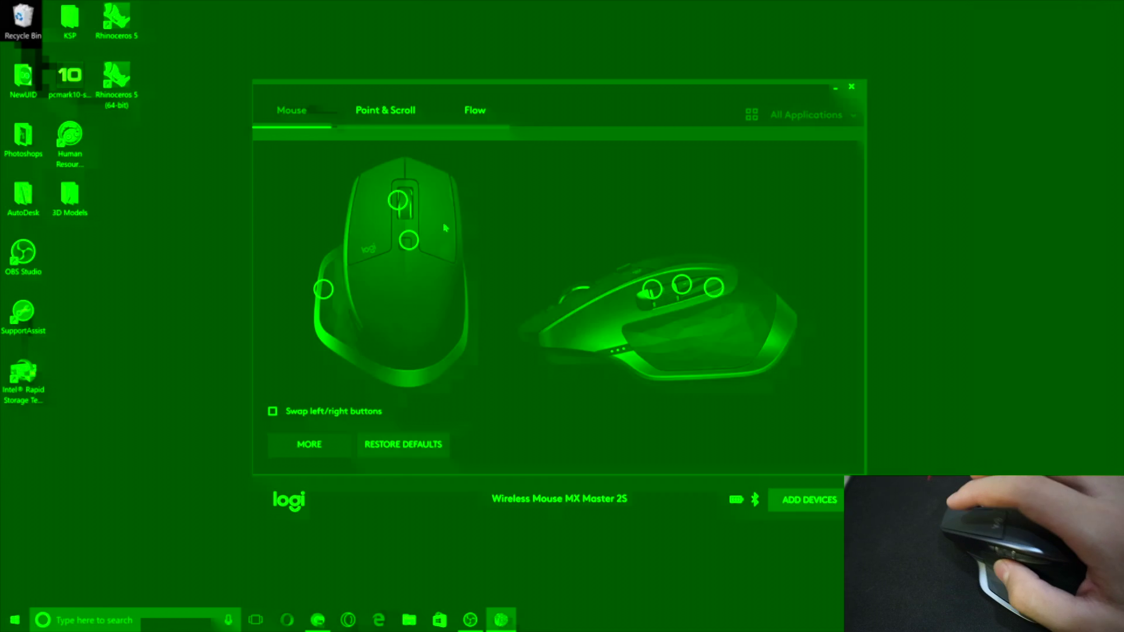
- Show the Point & Scroll settings, leaving the fixed scroll wheel mode at Ratchet
left_click(395, 111)
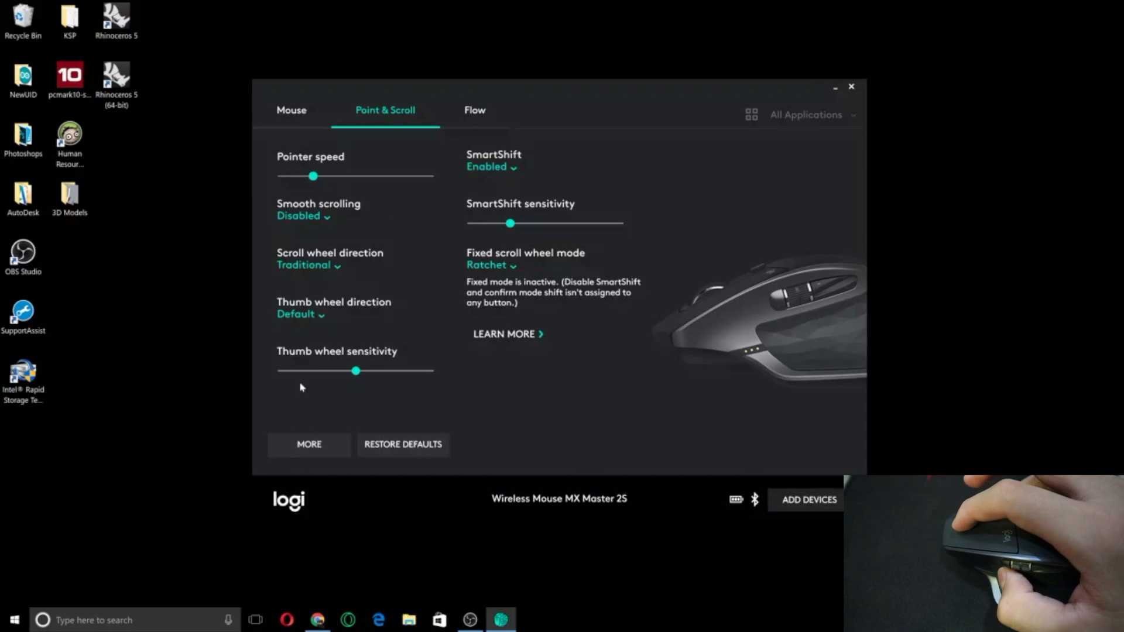
left_click(513, 268)
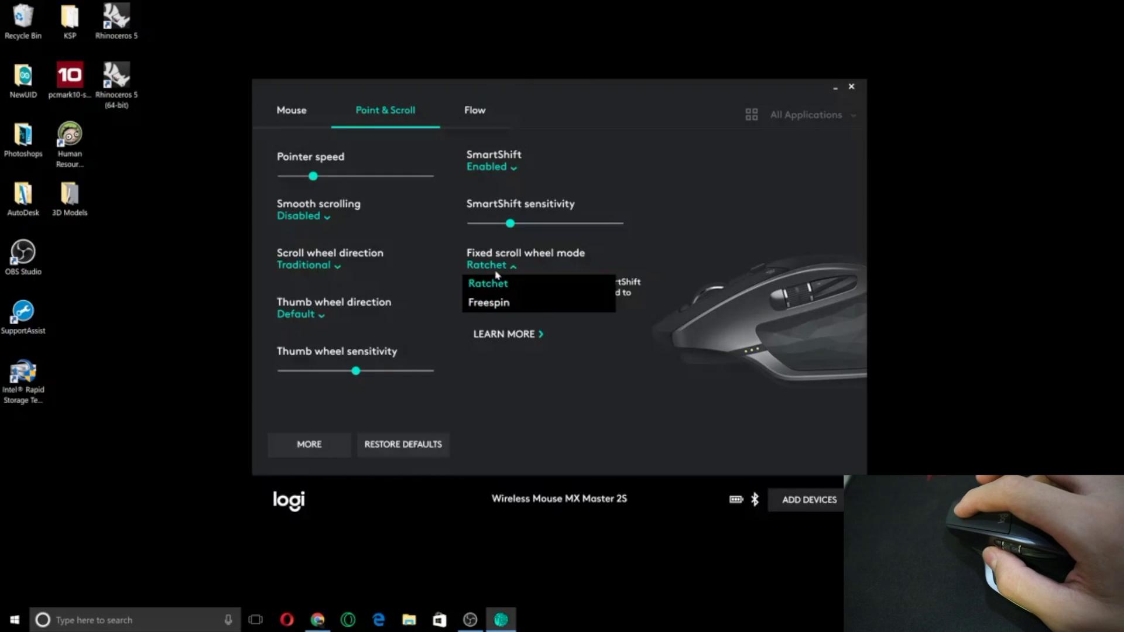
left_click(544, 259)
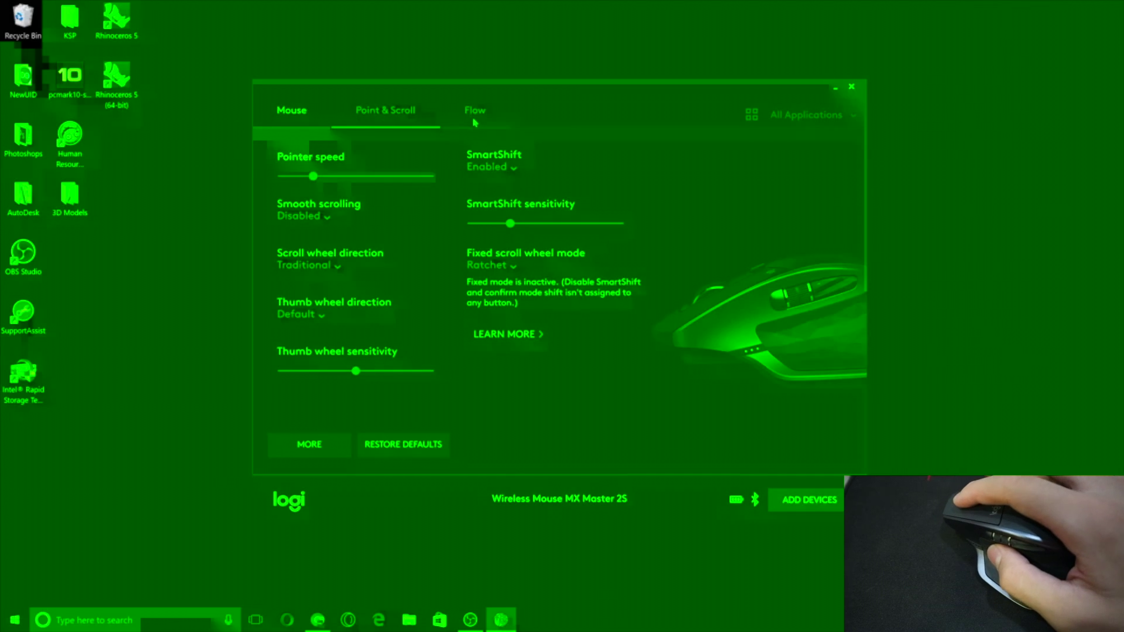
- Switch Logitech Flow on from the Flow settings on Windows and Mac, then confirm setup
left_click(475, 111)
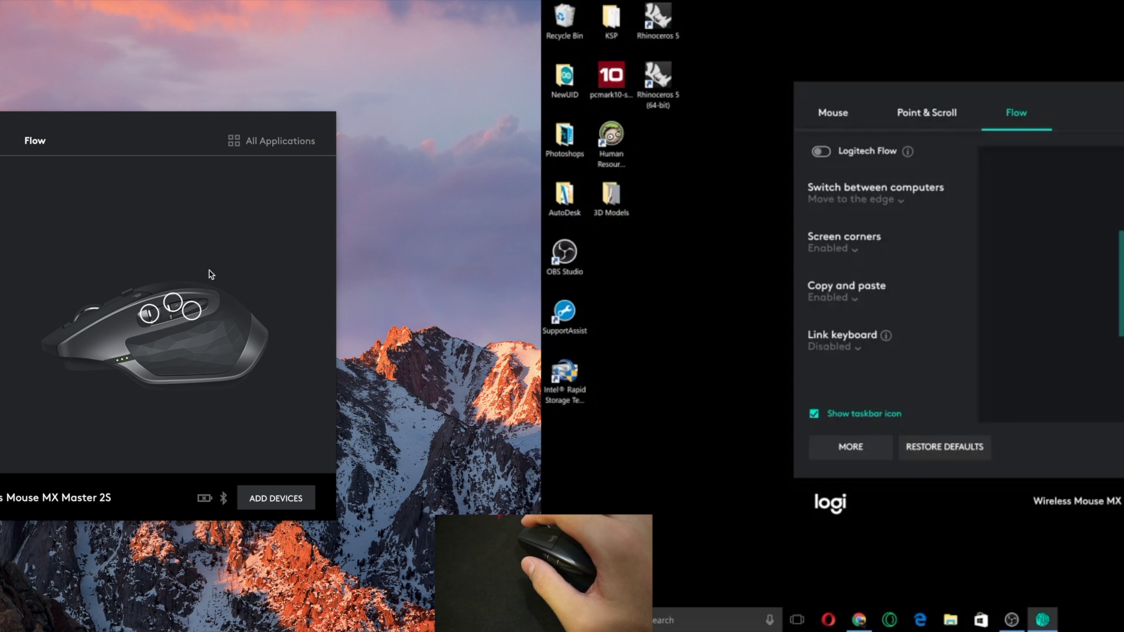
left_click(17, 139)
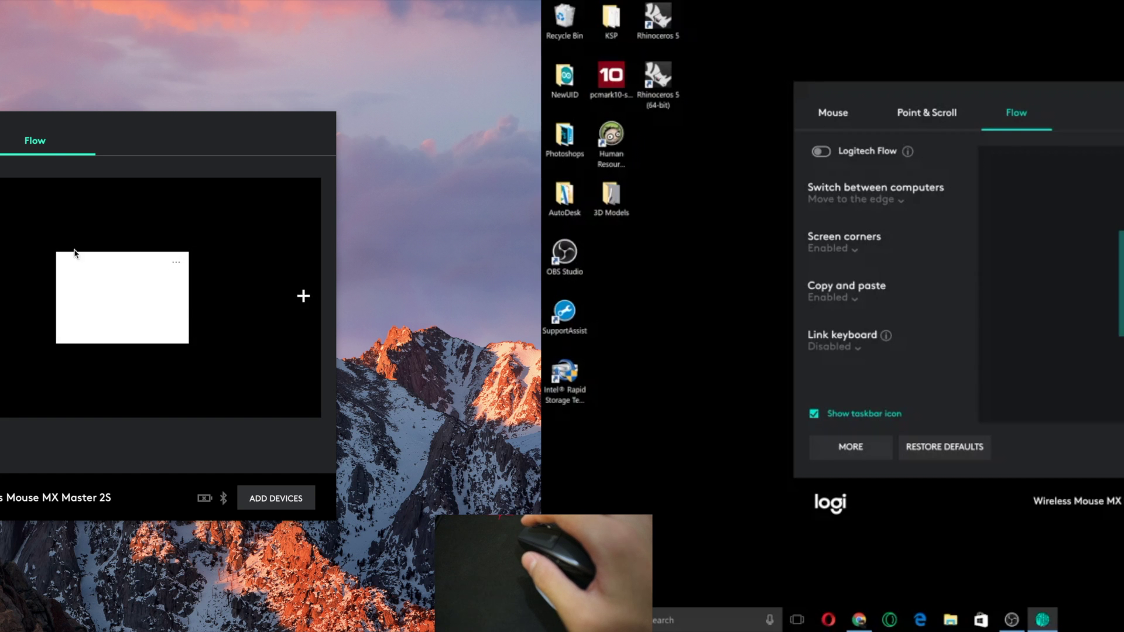
left_click(825, 153)
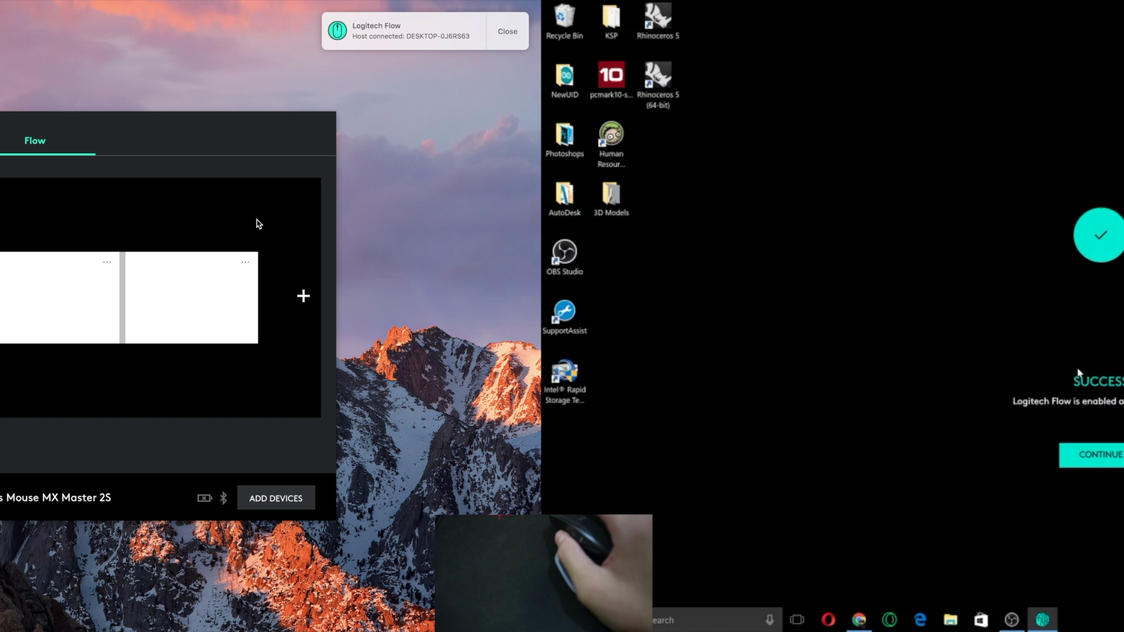
left_click(1101, 455)
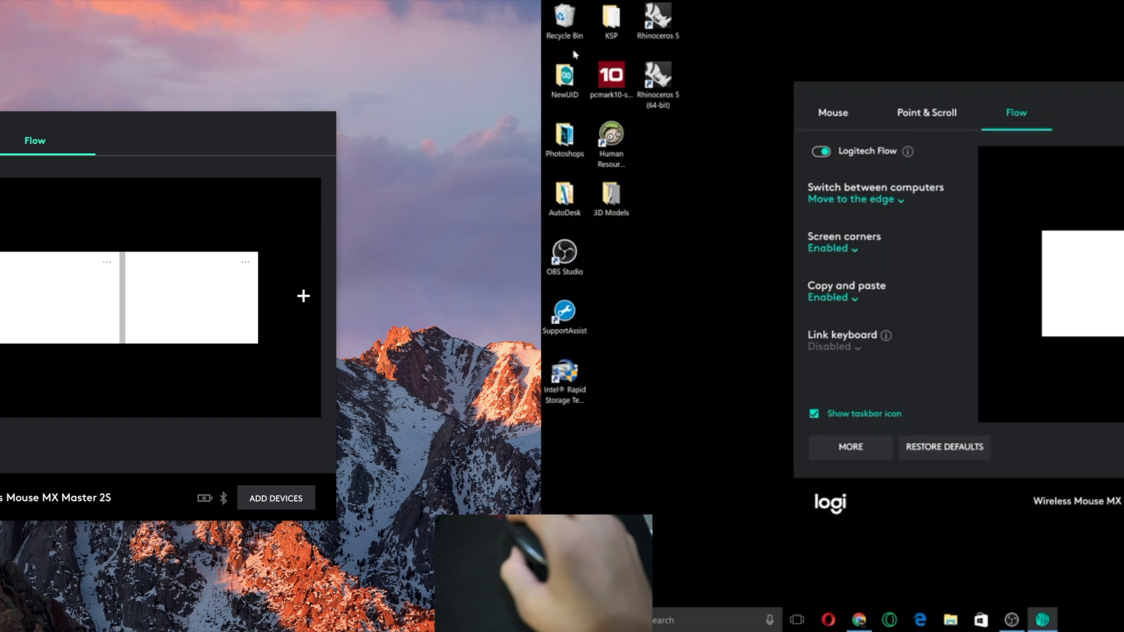
left_click(576, 85)
- Copy NewUID.ino from the Windows NewUID folder and paste it onto the Mac desktop
double_click(577, 85)
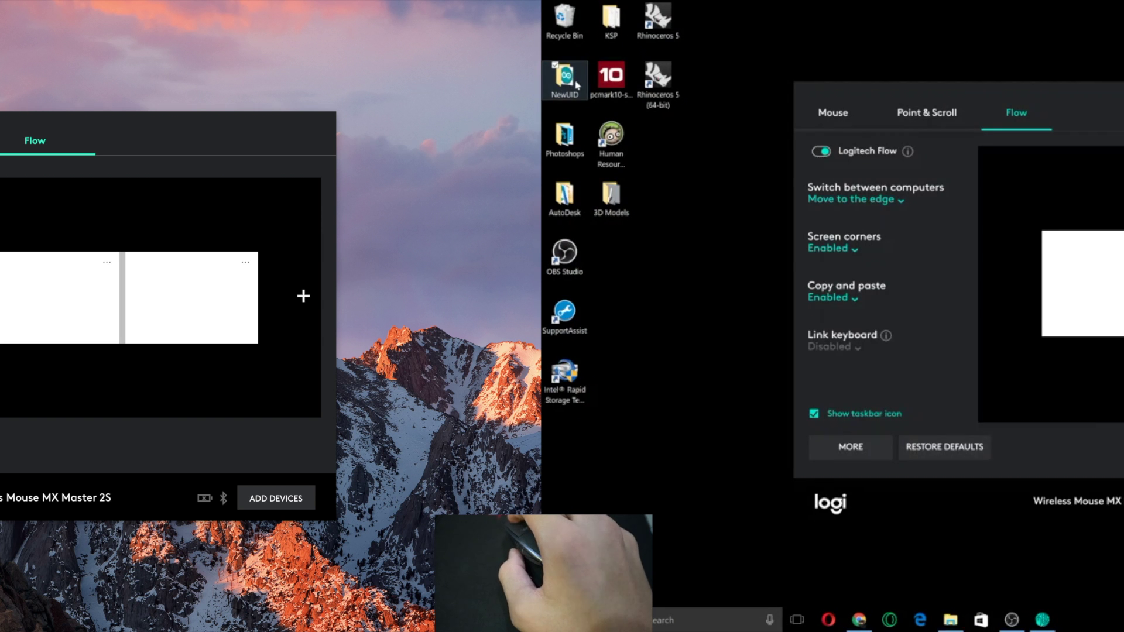
right_click(986, 264)
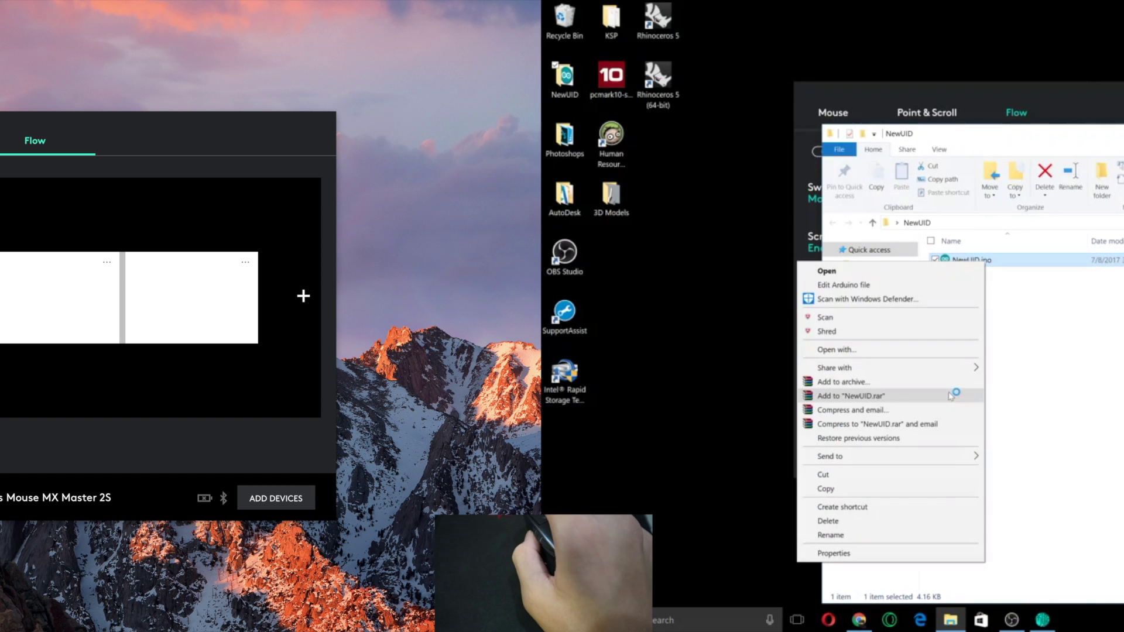
left_click(948, 394)
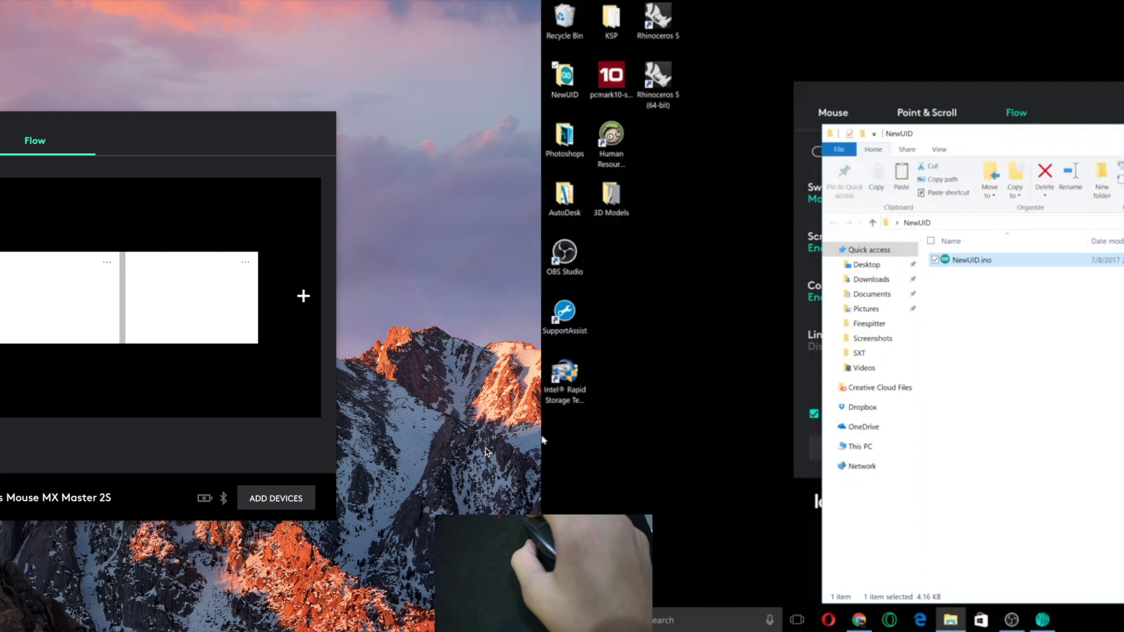
right_click(434, 403)
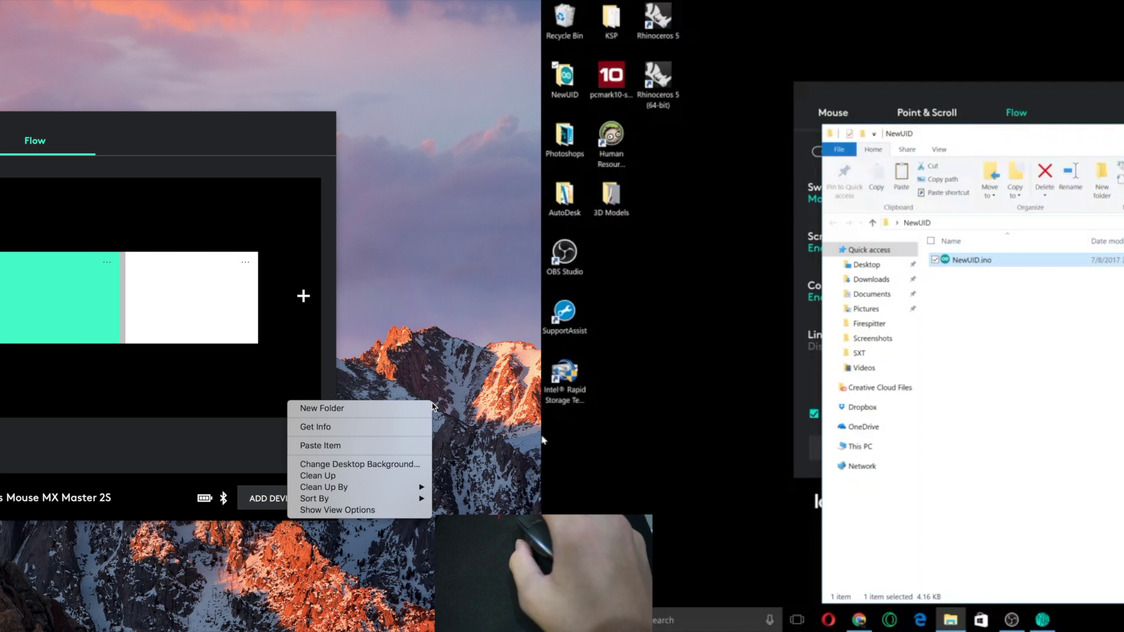
left_click(398, 446)
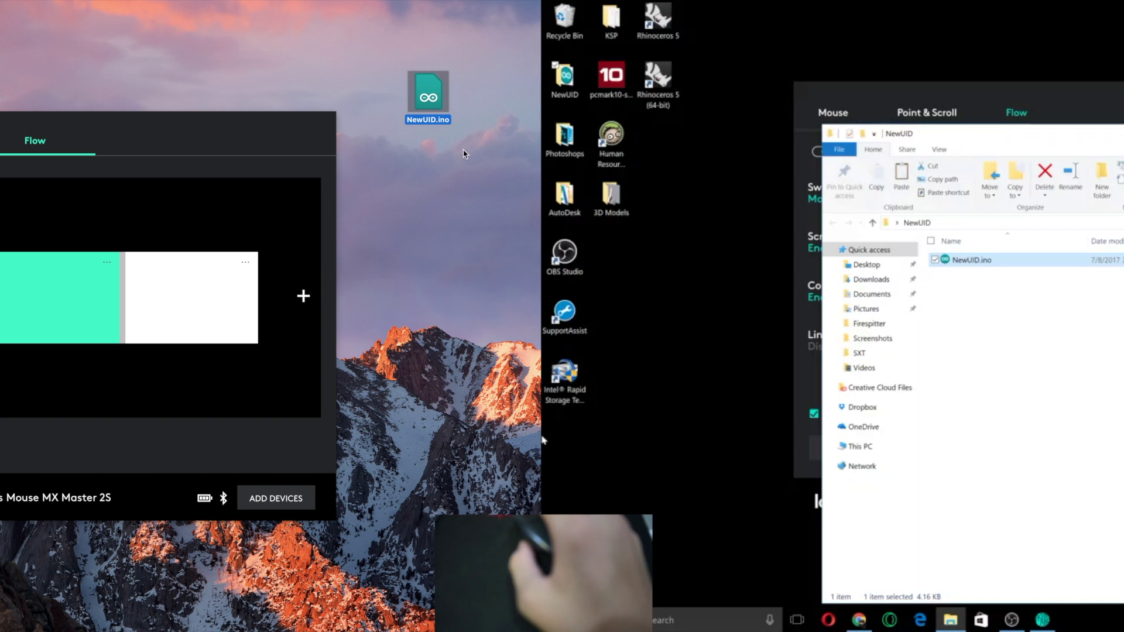
- Open NewUID.ino in Arduino IDE from the Mac desktop and from Windows Explorer
double_click(429, 96)
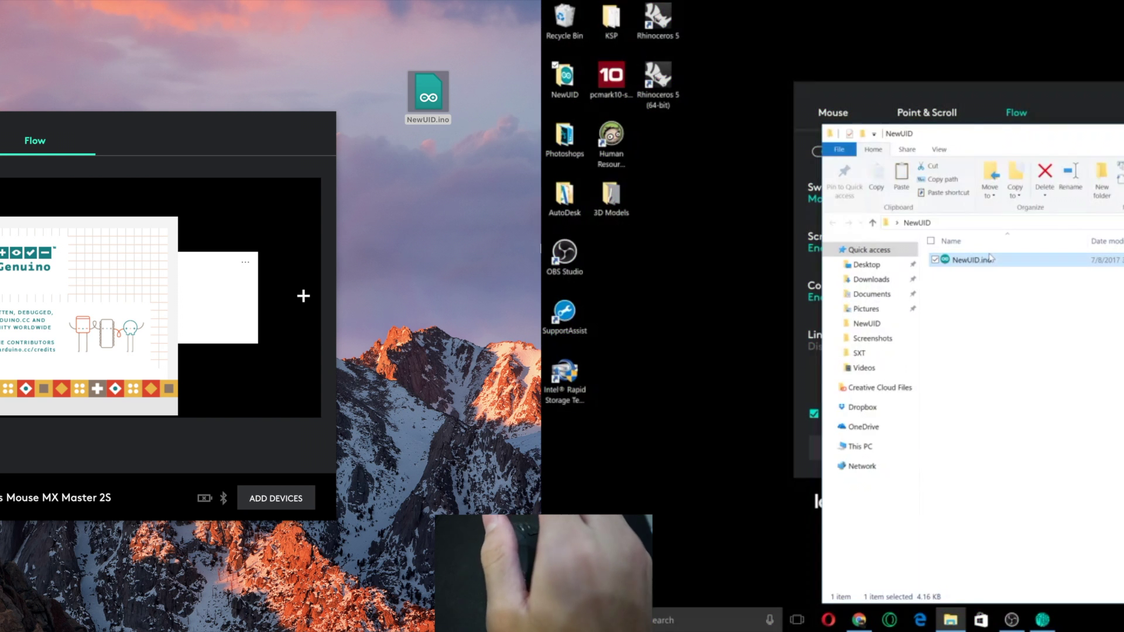
double_click(972, 260)
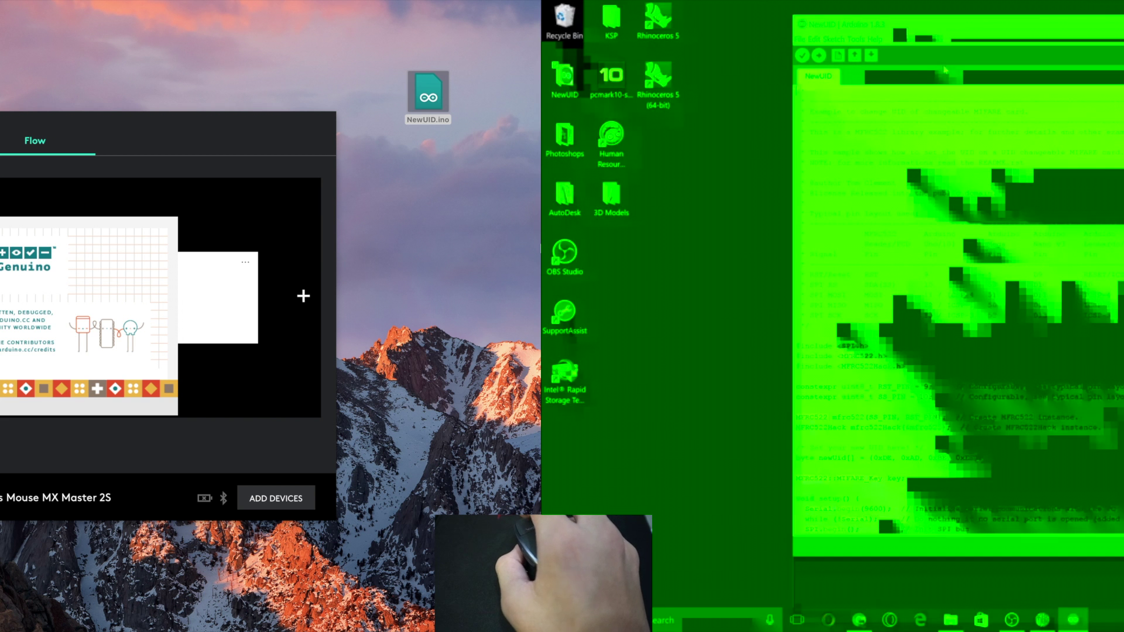
- Close the Mac's ChangeUID sketch and reopen the copied NewUID.ino from the Mac desktop
scroll(958, 310, "down", 15)
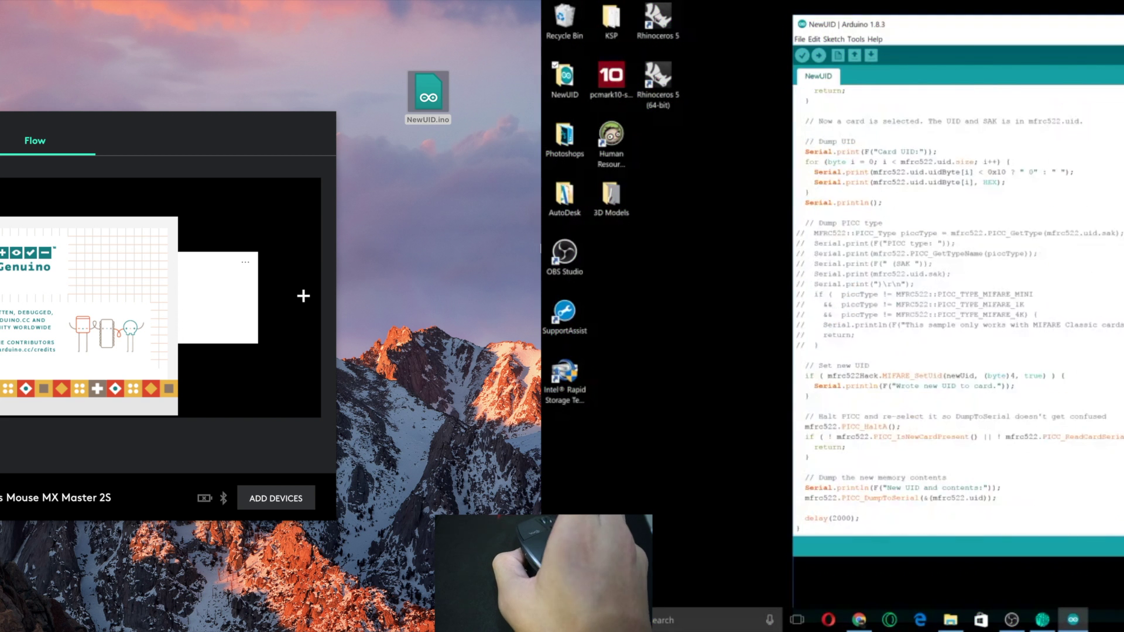
scroll(958, 311, "up", 15)
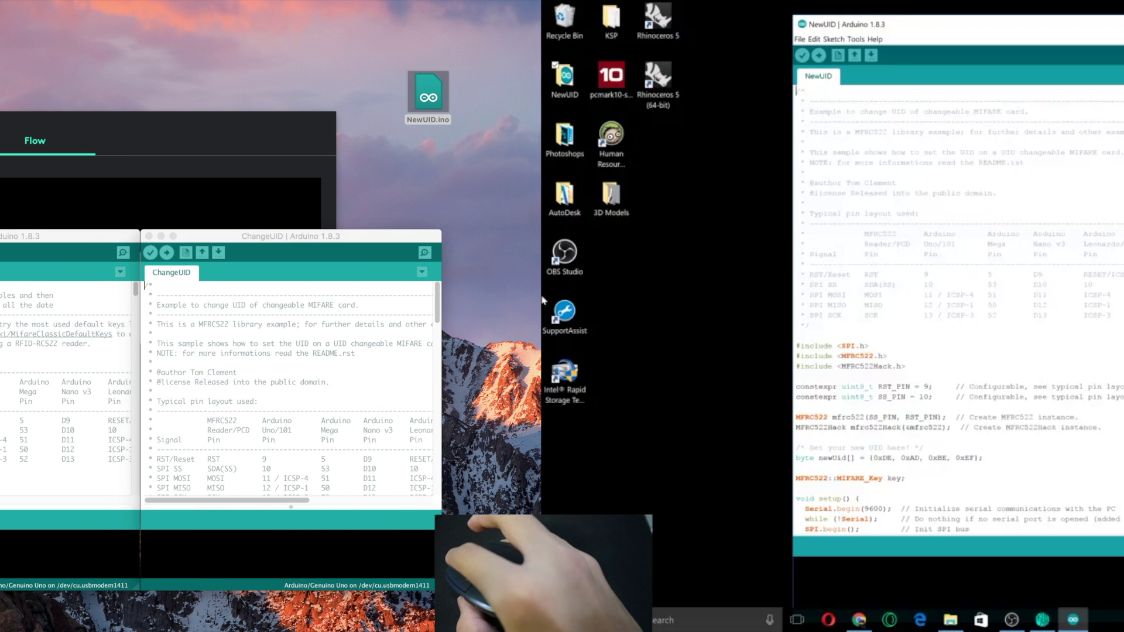
left_click(149, 237)
left_click(436, 113)
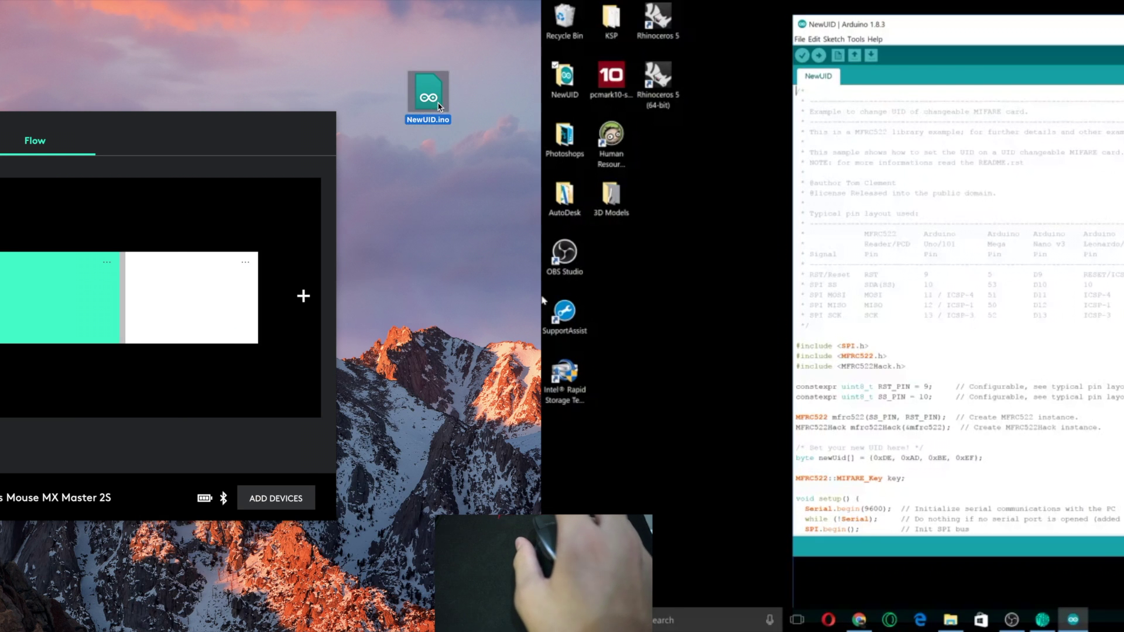
double_click(439, 107)
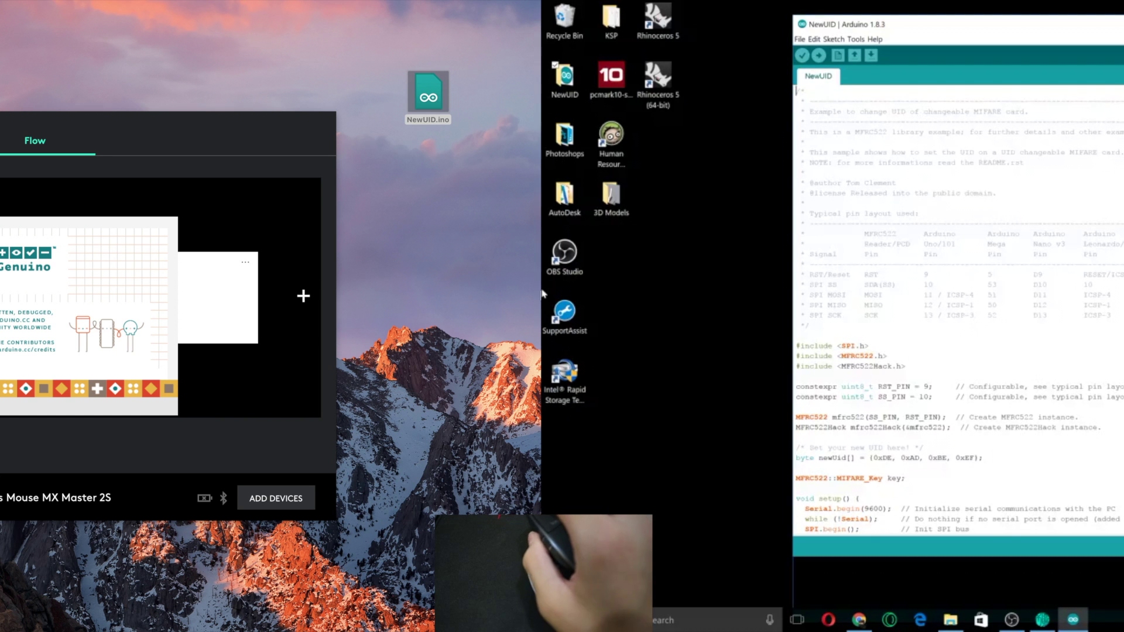
- Close the Windows NewUID sketch and folder, and nudge the Mac Logitech Options window down
key("ctrl+w")
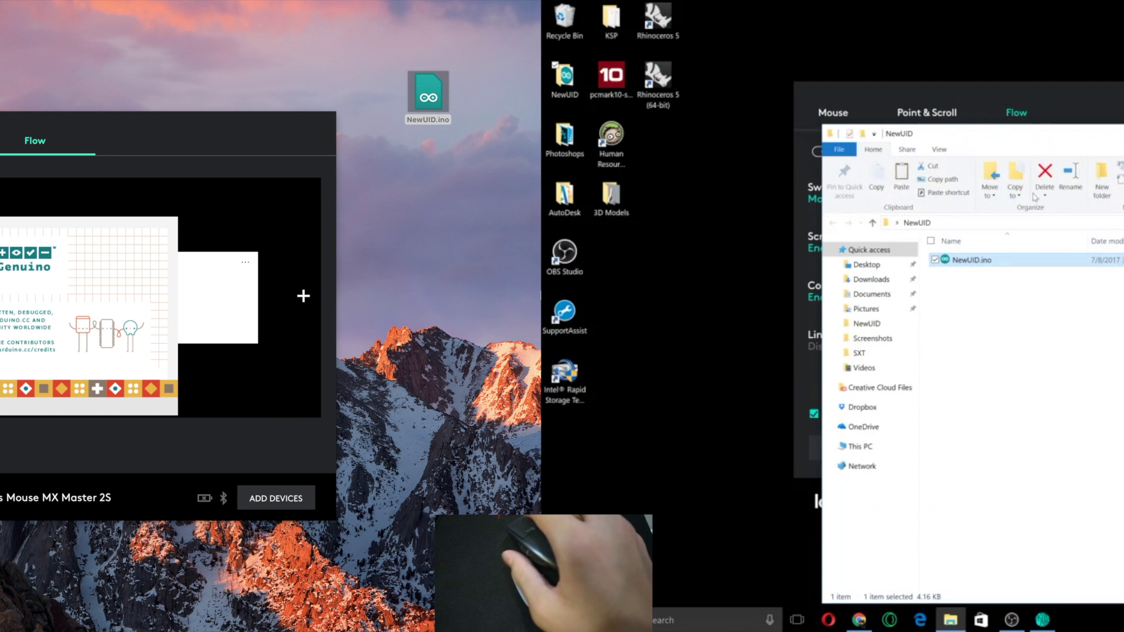
key("ctrl+w")
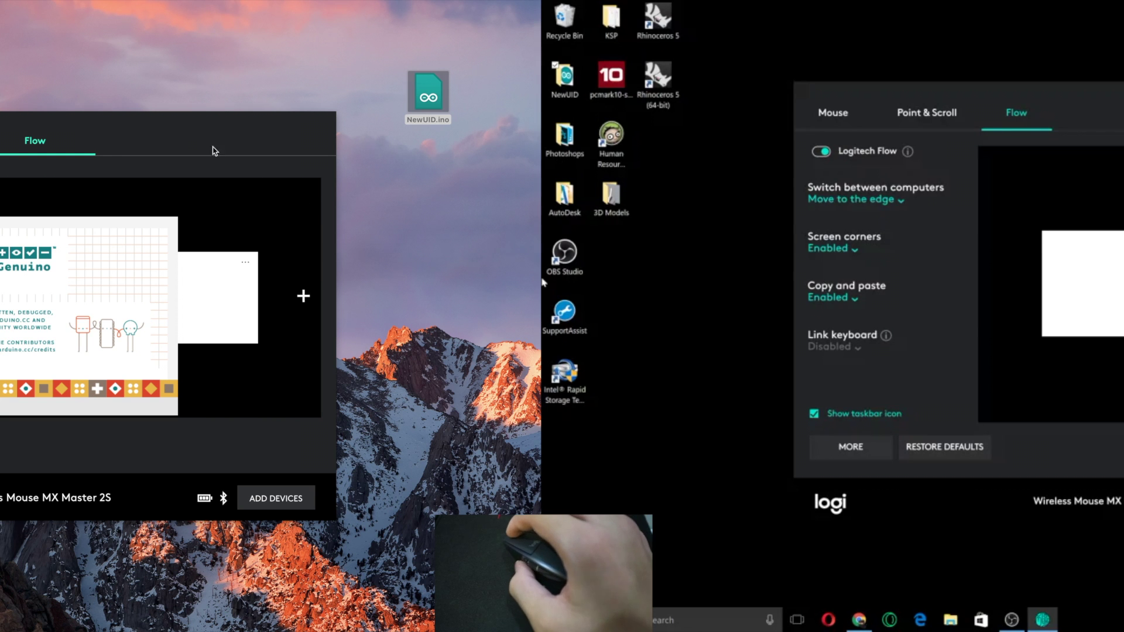
left_click_drag(198, 129, 212, 149)
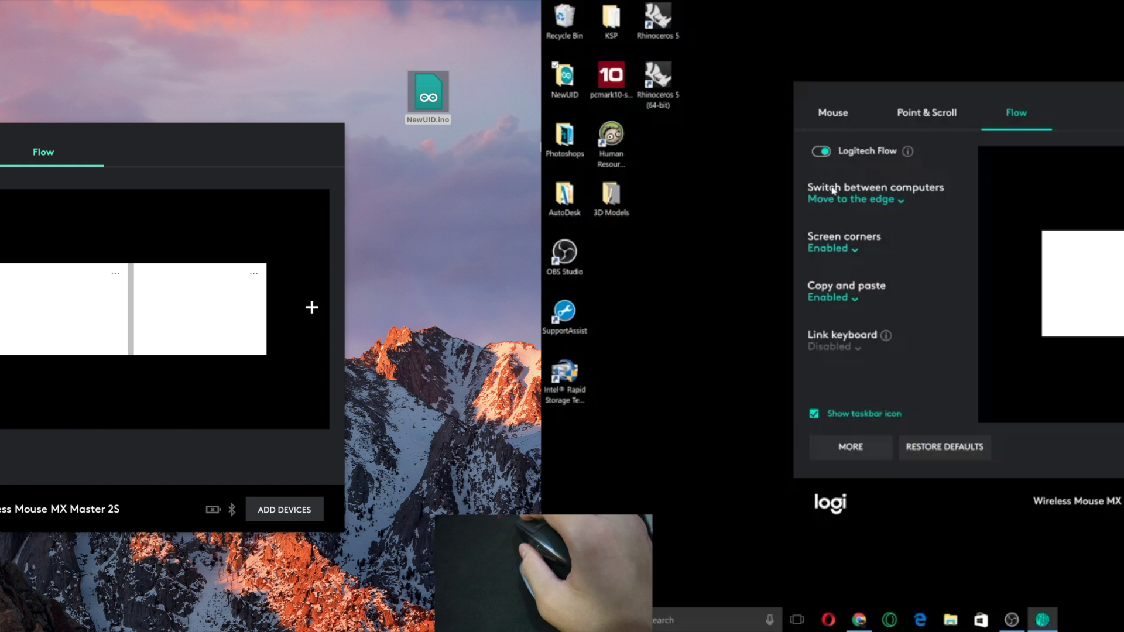
- Review the Move to the edge switching options, close the Mac's ChangeUID sketch, and open the Logitech Options dock menu
left_click(901, 202)
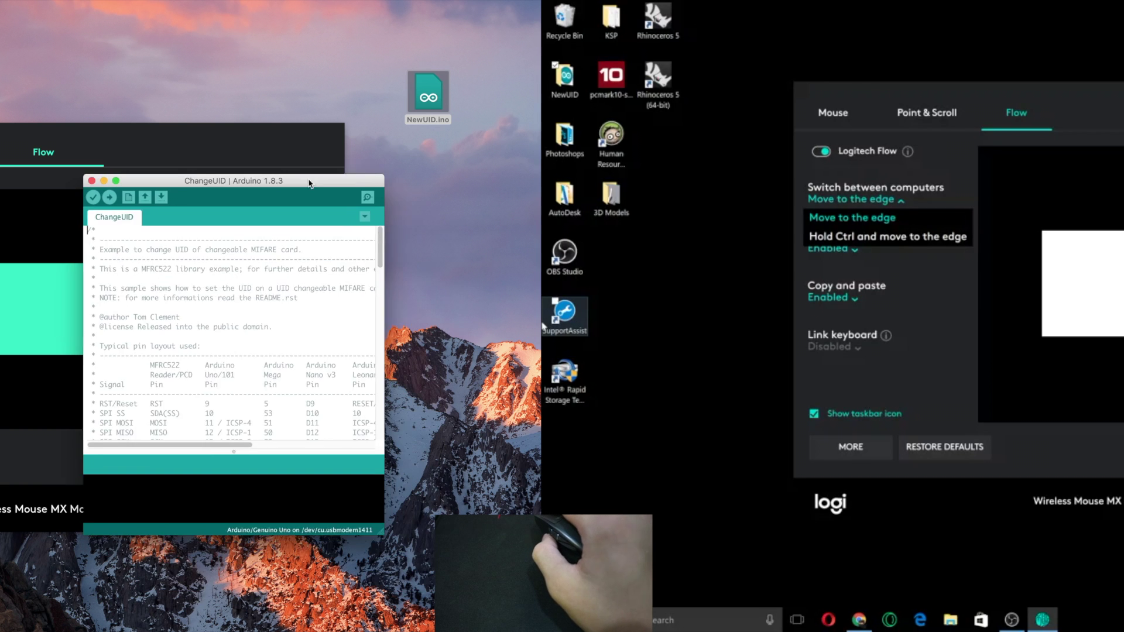
scroll(248, 313, "down", 10)
scroll(248, 314, "down", 10)
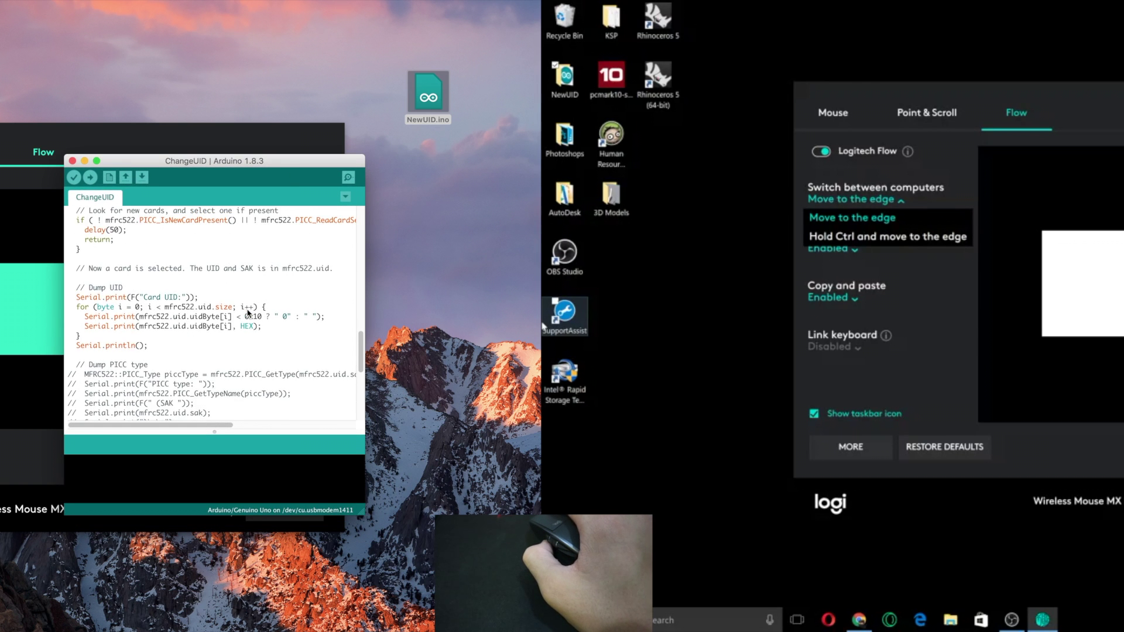
scroll(248, 313, "up", 20)
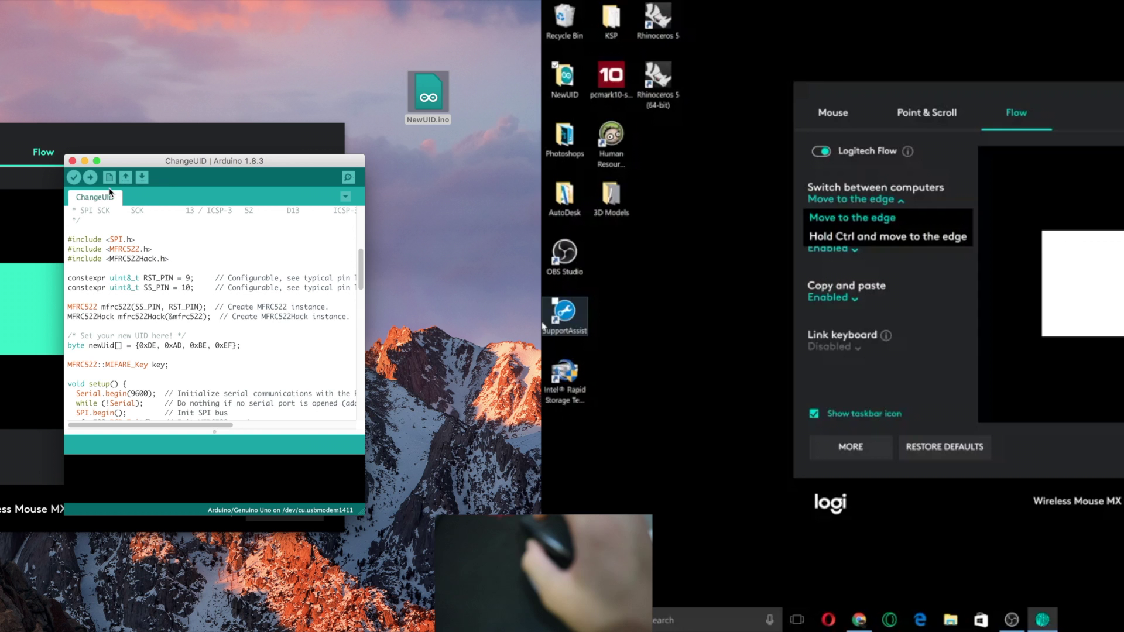
left_click(72, 161)
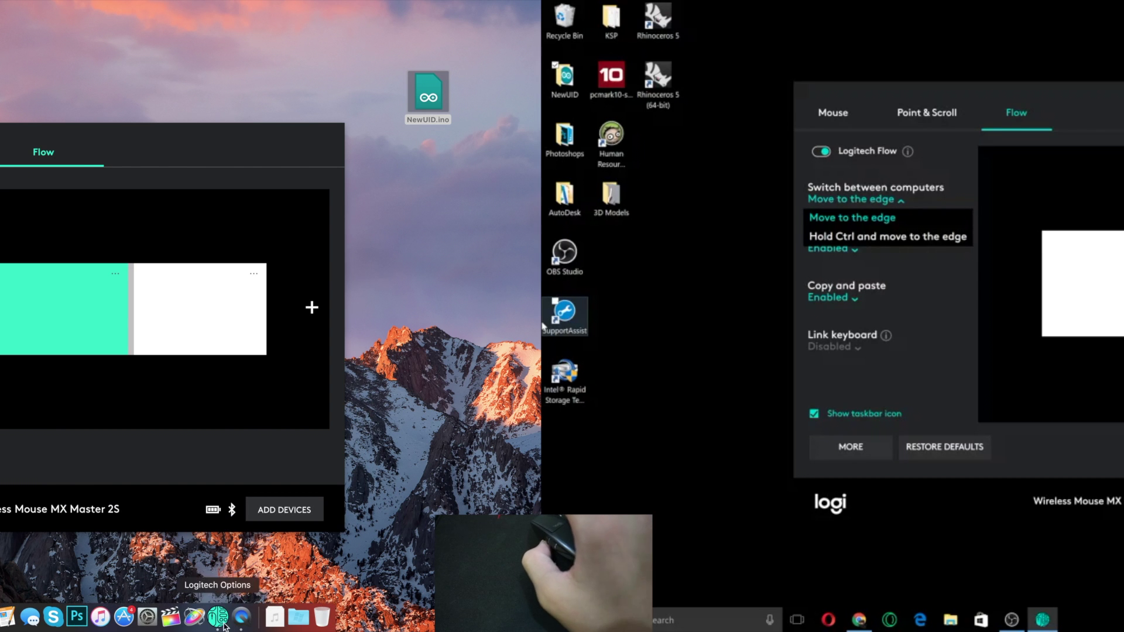
right_click(218, 616)
- Quit and relaunch Logitech Options on the Mac, then shift its window slightly up and left
left_click(224, 582)
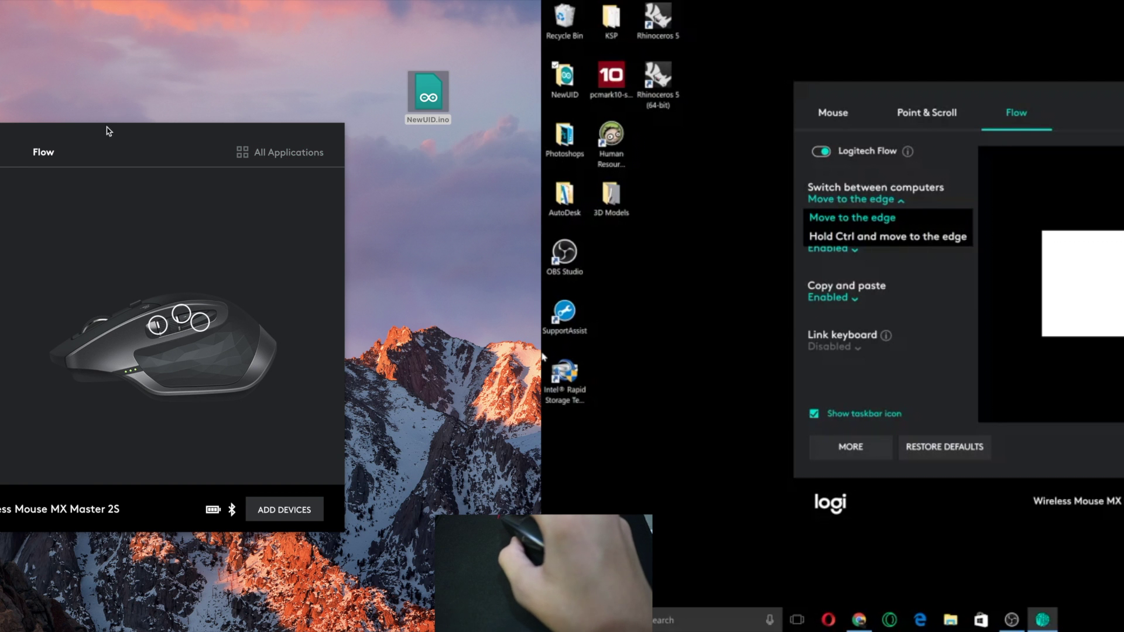
left_click_drag(108, 130, 88, 121)
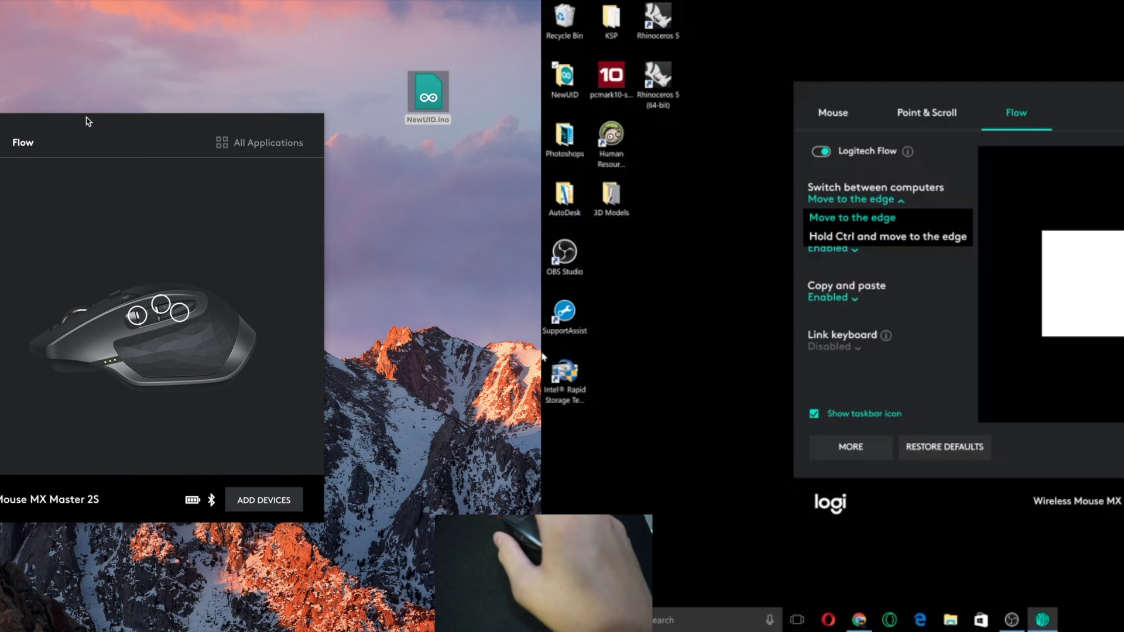